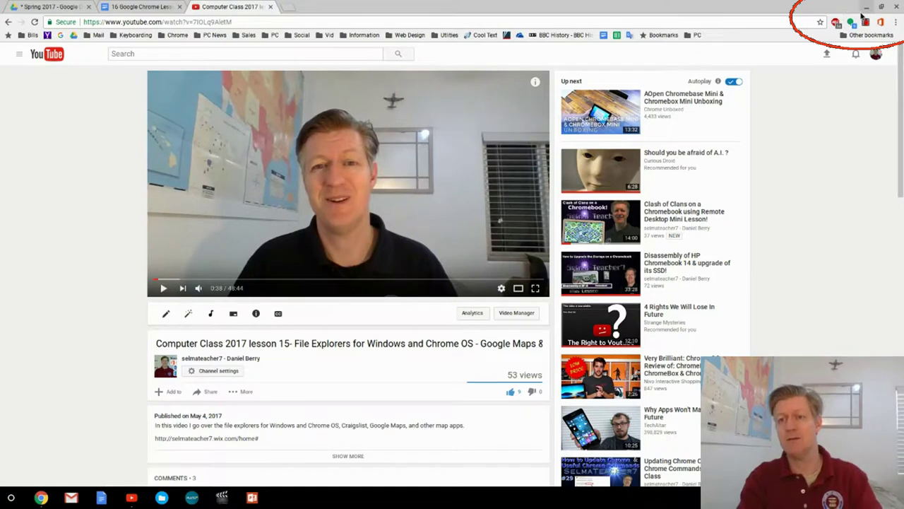
Step: Minimise and reopen the browser, restore it to a smaller floating window, and move that window across the desktop and back
click(864, 10)
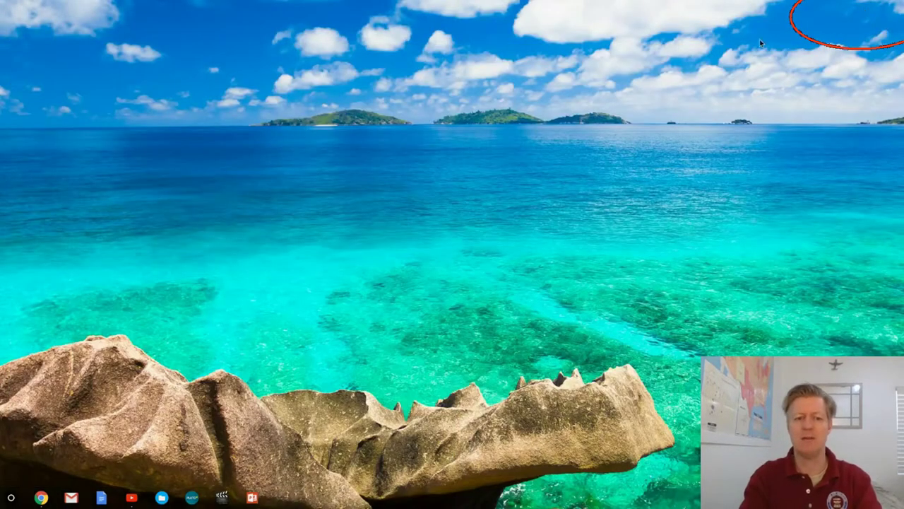
click(42, 498)
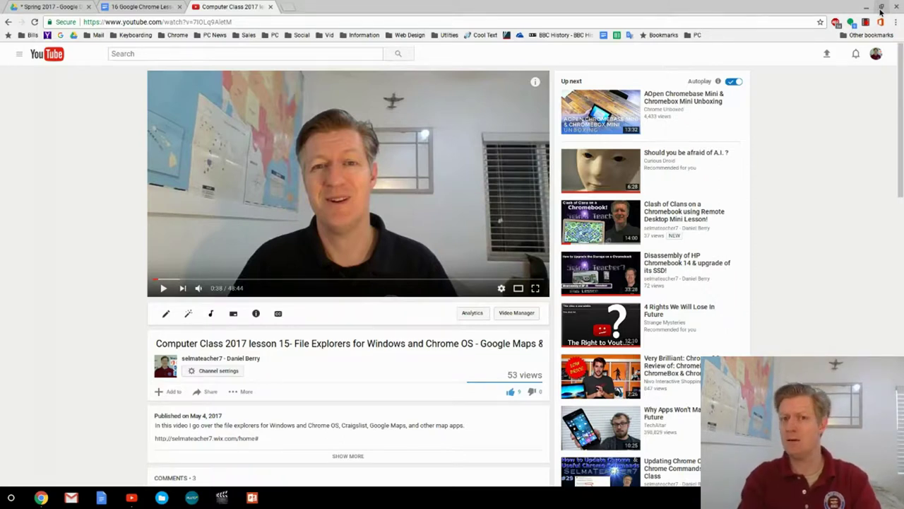
click(880, 9)
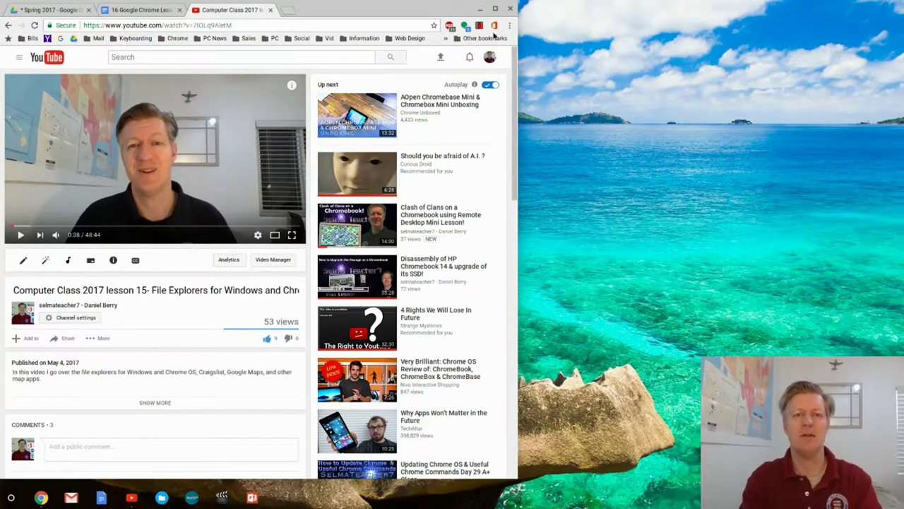
drag(305, 9, 516, 24)
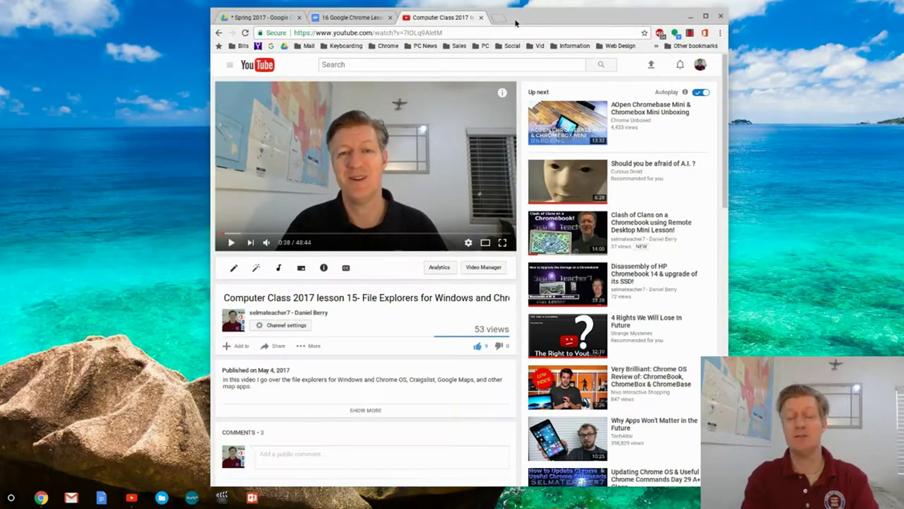
drag(538, 21, 327, 12)
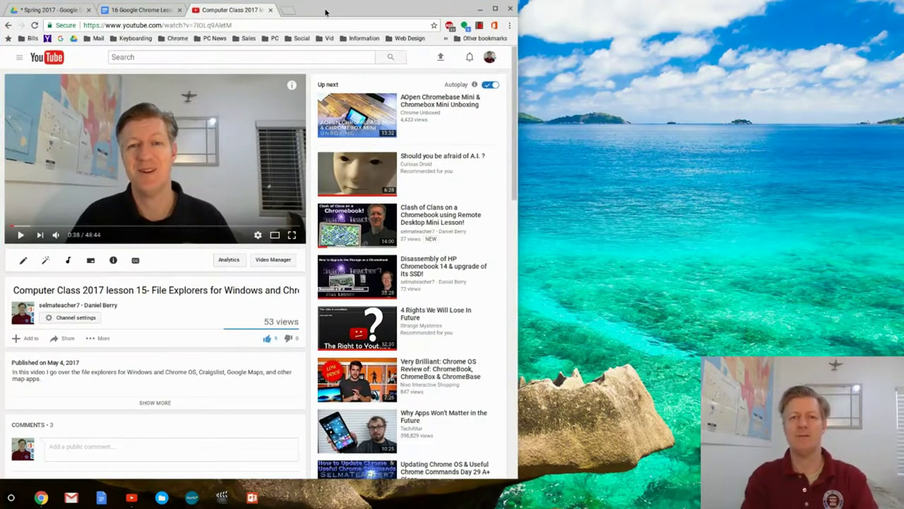
Step: Detach the "16 Google Chrome Lesson 16 Phones 2017" document into its own window, place it beside the YouTube window, and widen it
click(140, 10)
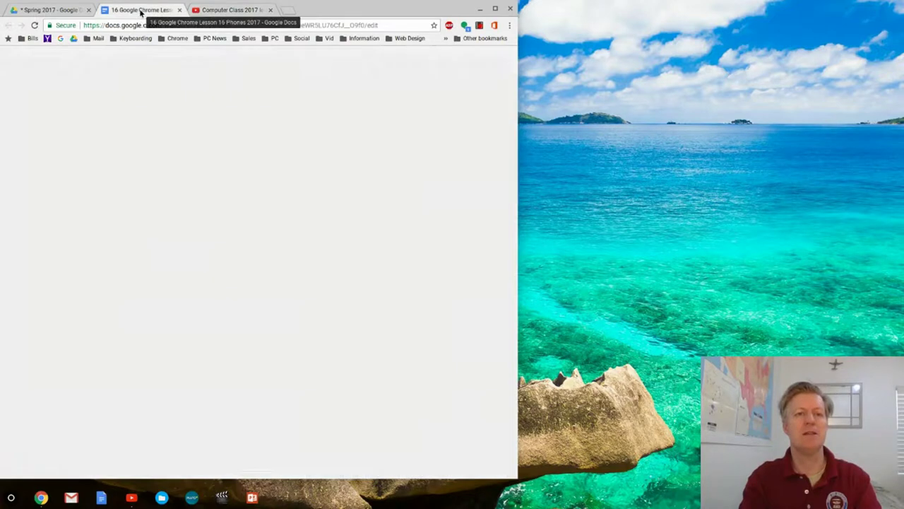
drag(141, 10, 206, 86)
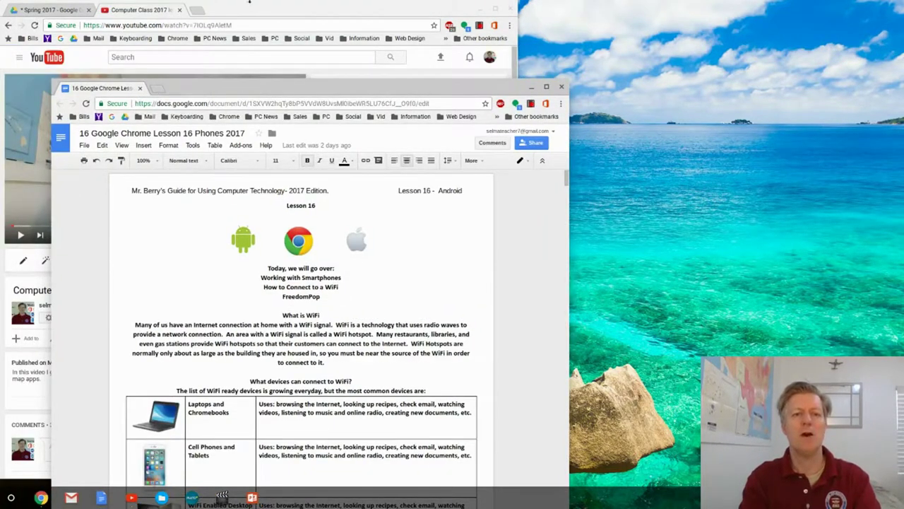
drag(213, 87, 572, 13)
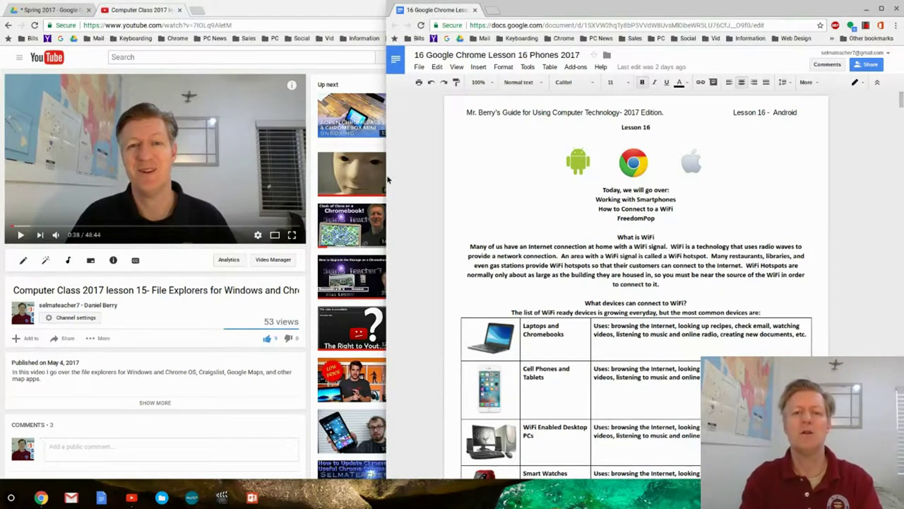
drag(385, 176, 305, 183)
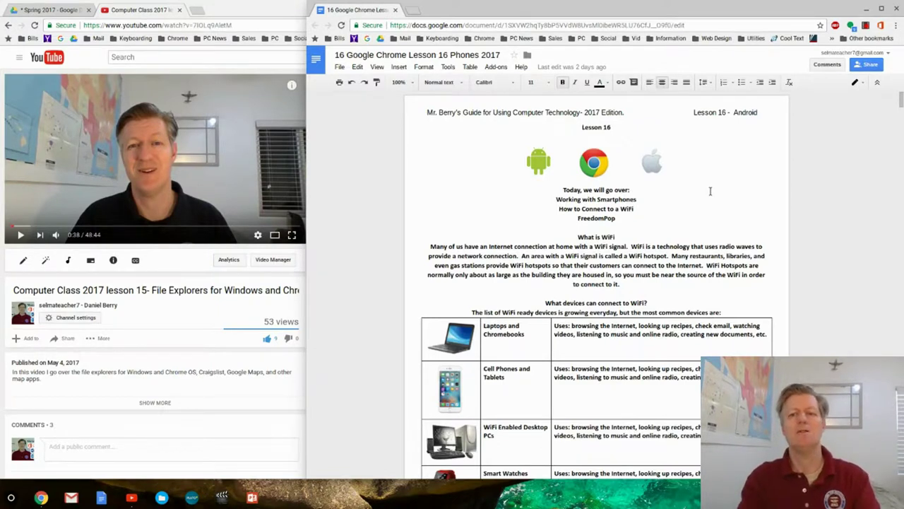
Step: Play the YouTube lesson video briefly and pause it, switching back and forth to the lesson document window
click(179, 148)
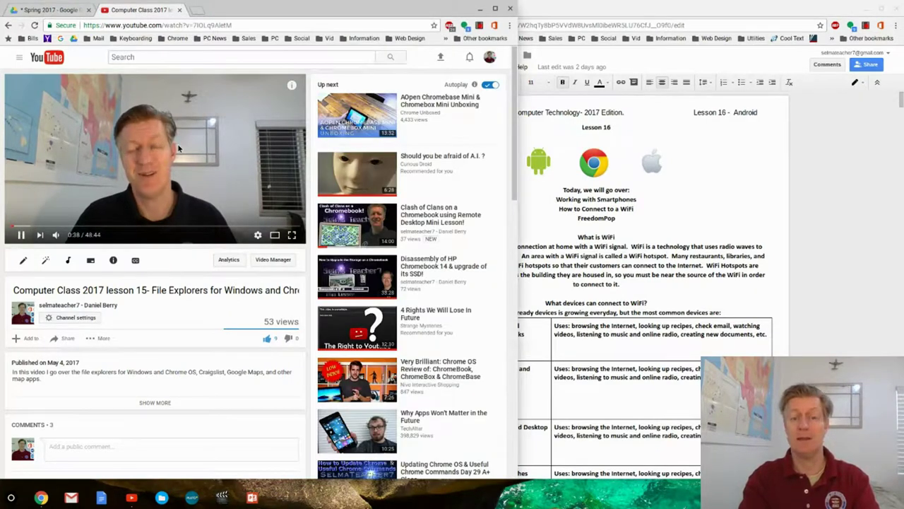
click(704, 212)
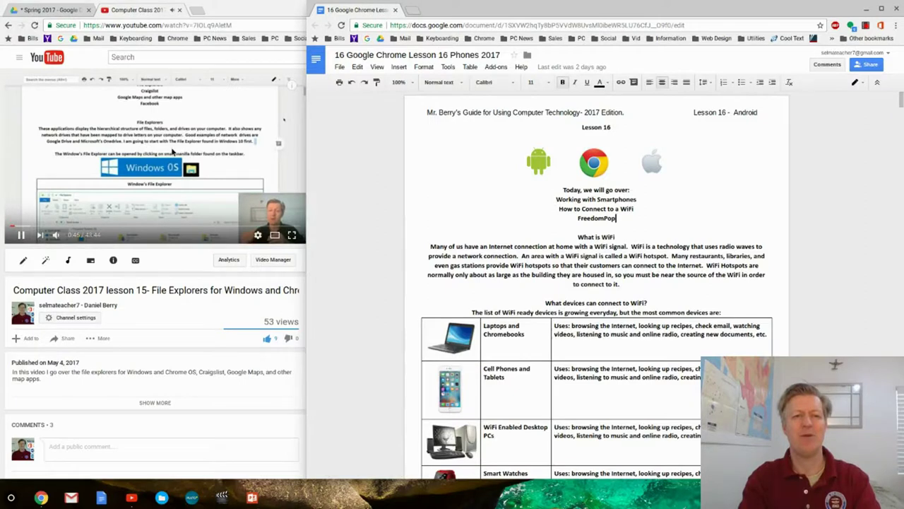
click(173, 152)
click(682, 188)
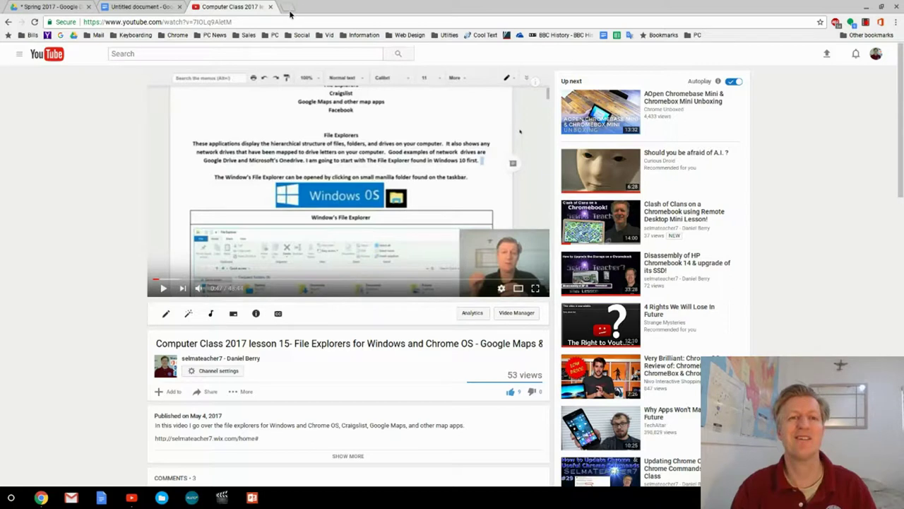
Step: Search Google for "paris milan mountains" in a new browser tab
click(290, 11)
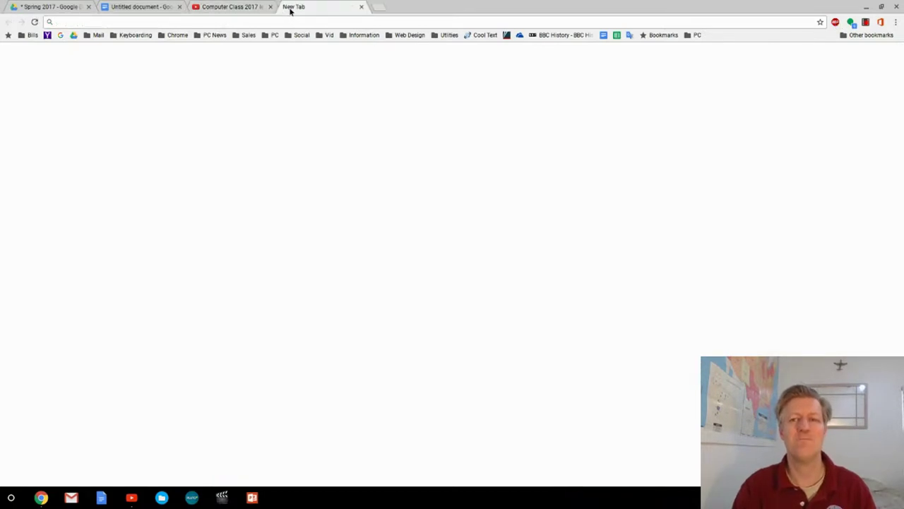
click(346, 183)
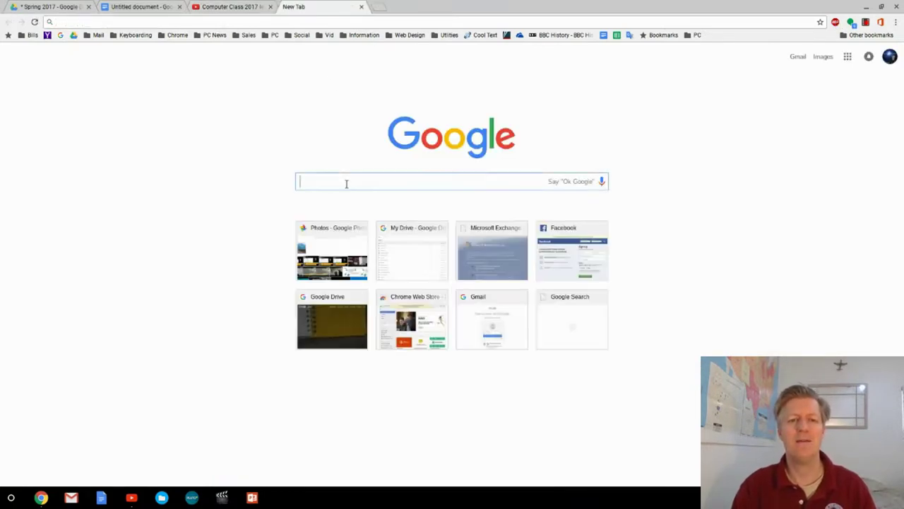
text(paris)
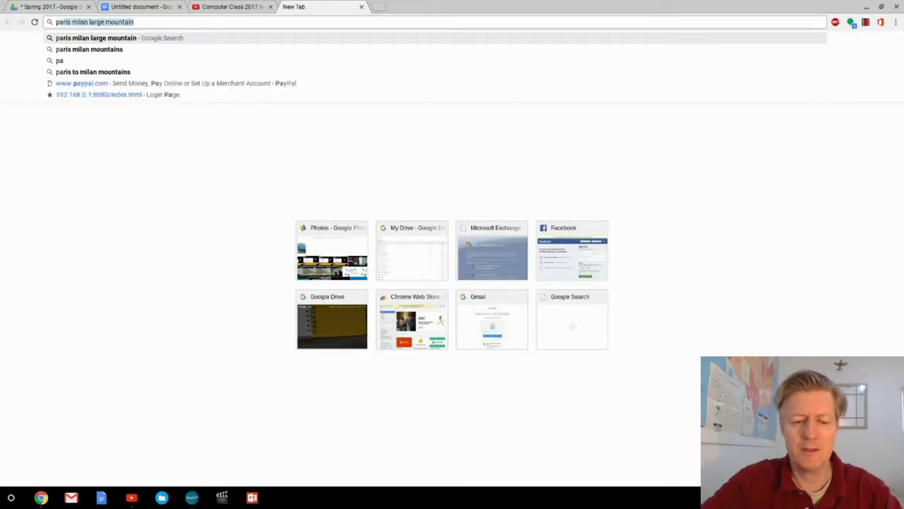
text( milan m)
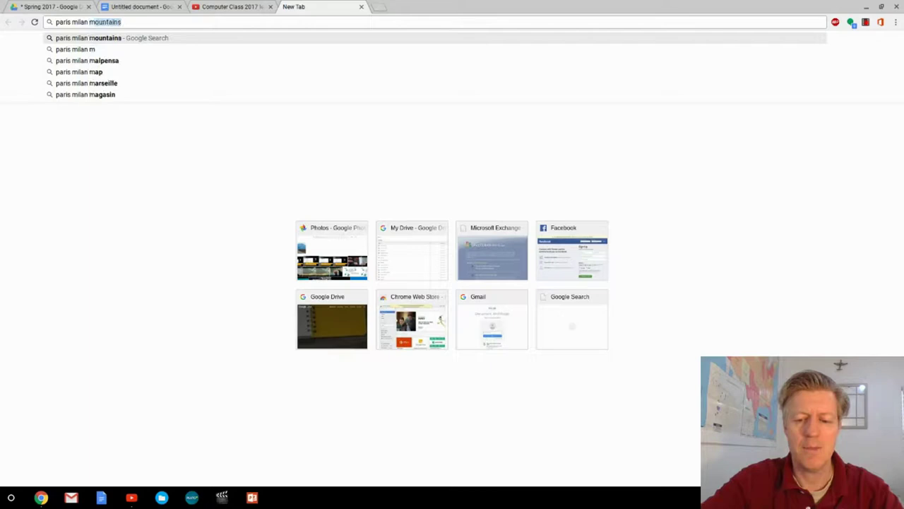
text(oun)
key(Return)
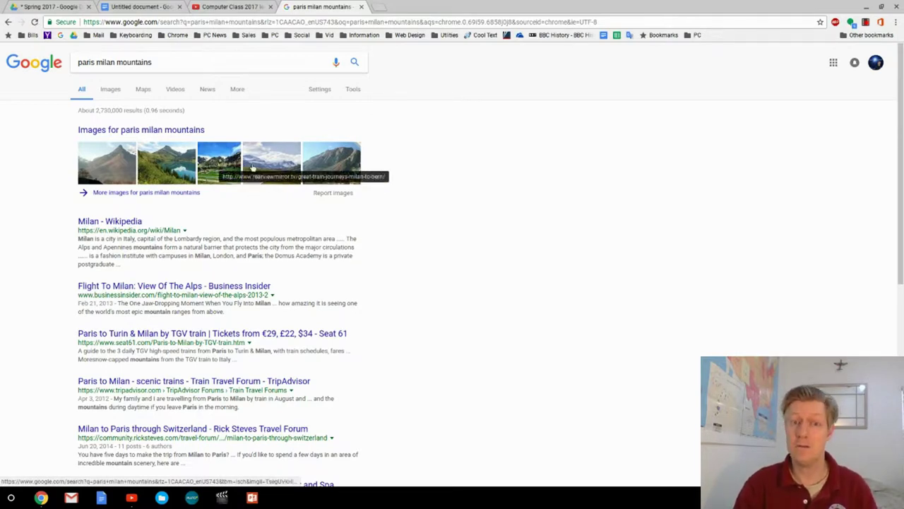
Step: Show the image results for the search and filter them to sizes larger than 1024×768
click(114, 90)
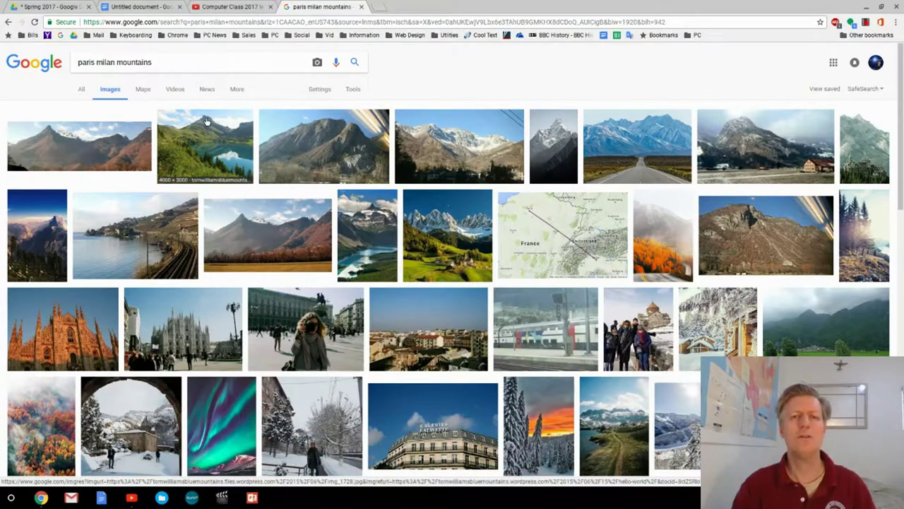
click(353, 90)
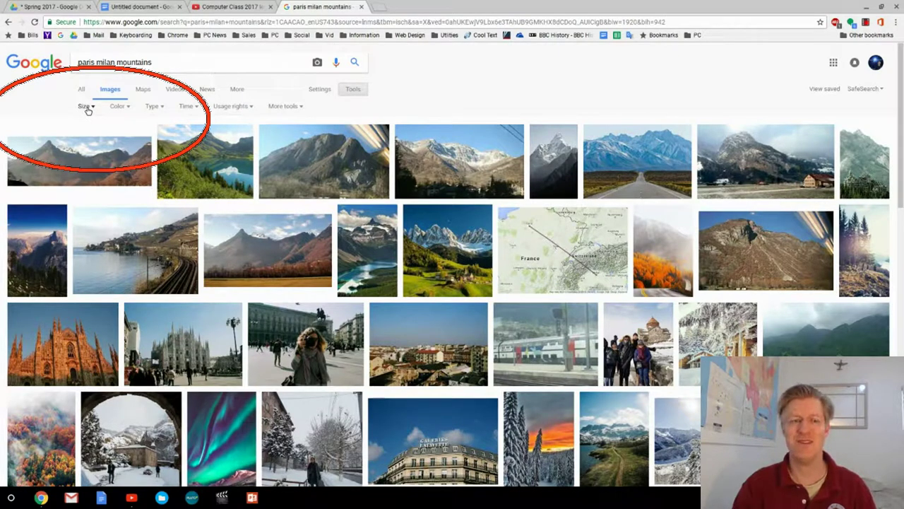
click(85, 105)
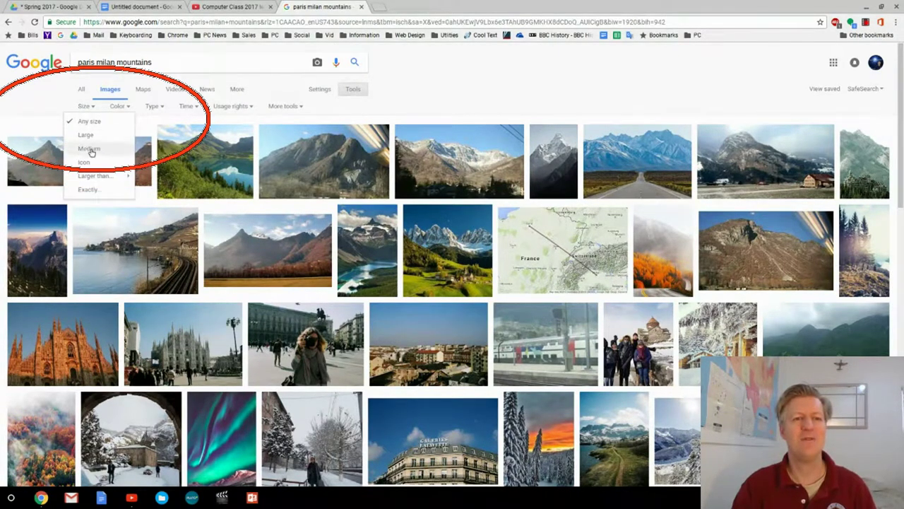
mouse_move(99, 176)
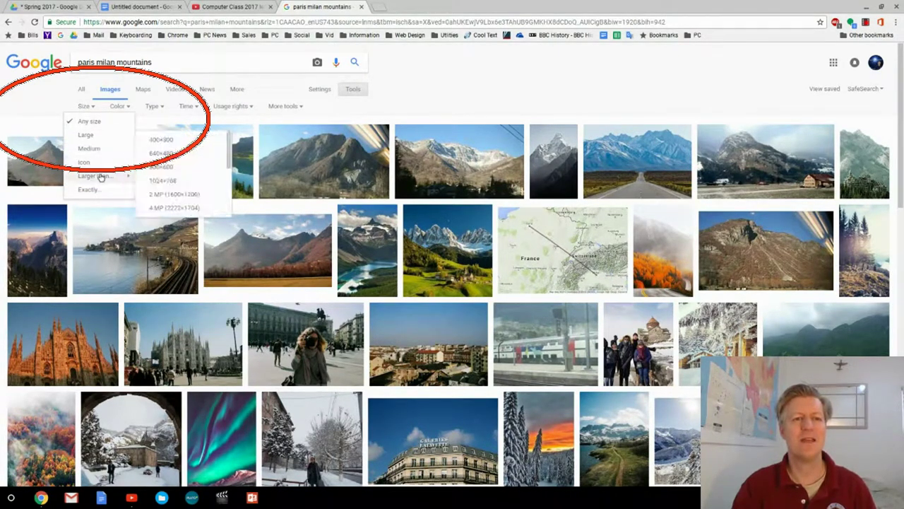
click(167, 187)
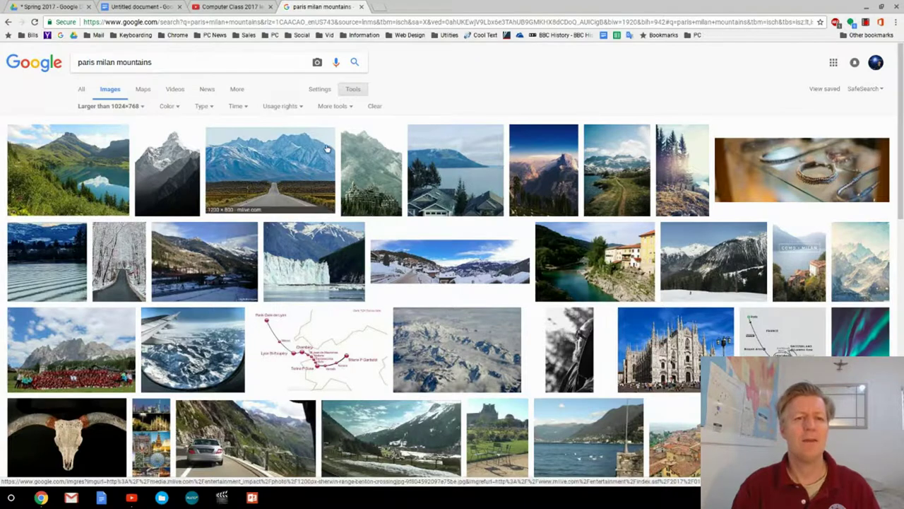
Step: Save the picture of the road leading to blue mountains to Downloads as parismilanmountain1.jpg and close its preview
click(295, 184)
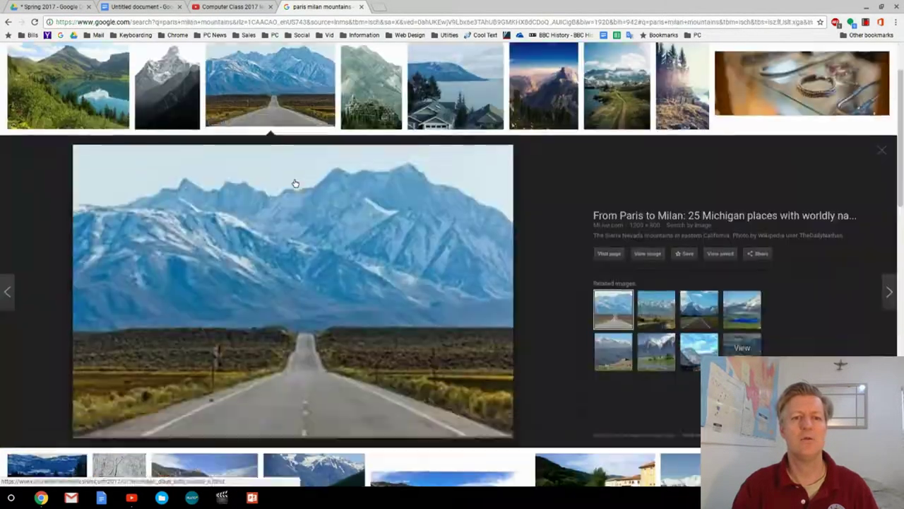
right_click(289, 251)
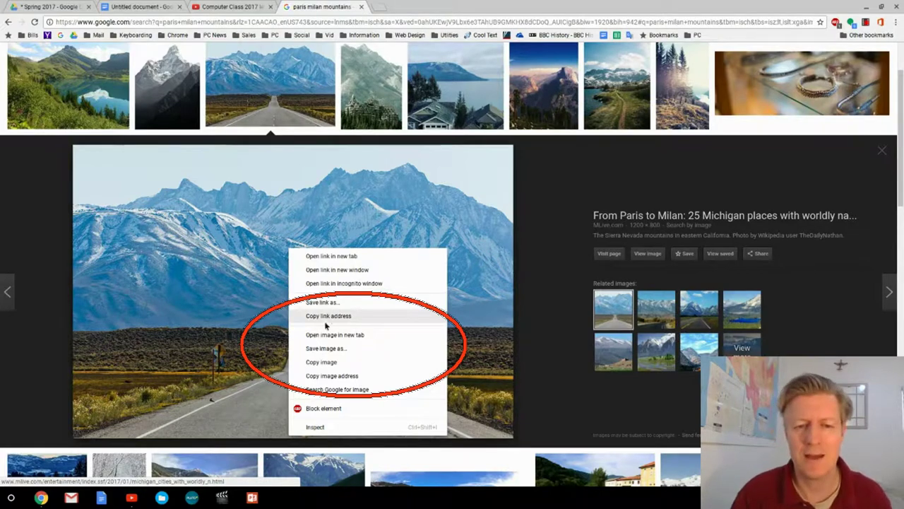
click(327, 348)
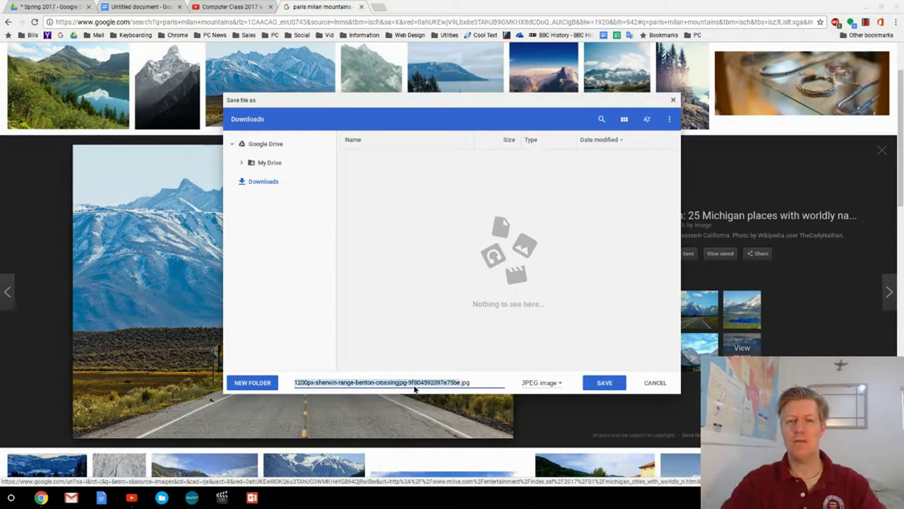
text(pa)
text(rismilanm)
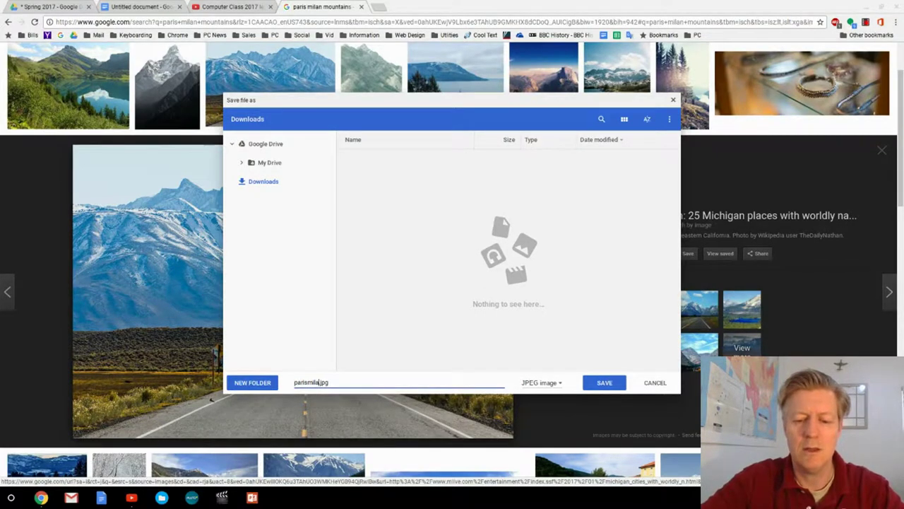
text(ountain1)
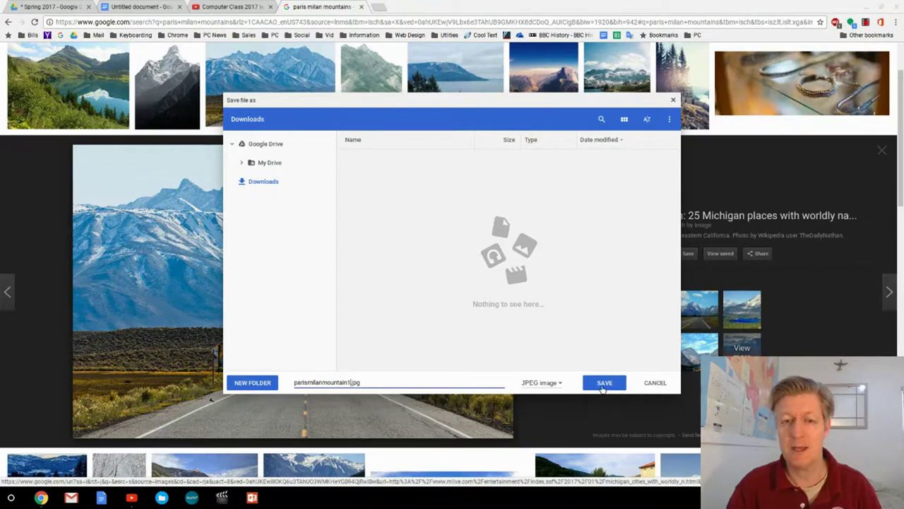
click(604, 382)
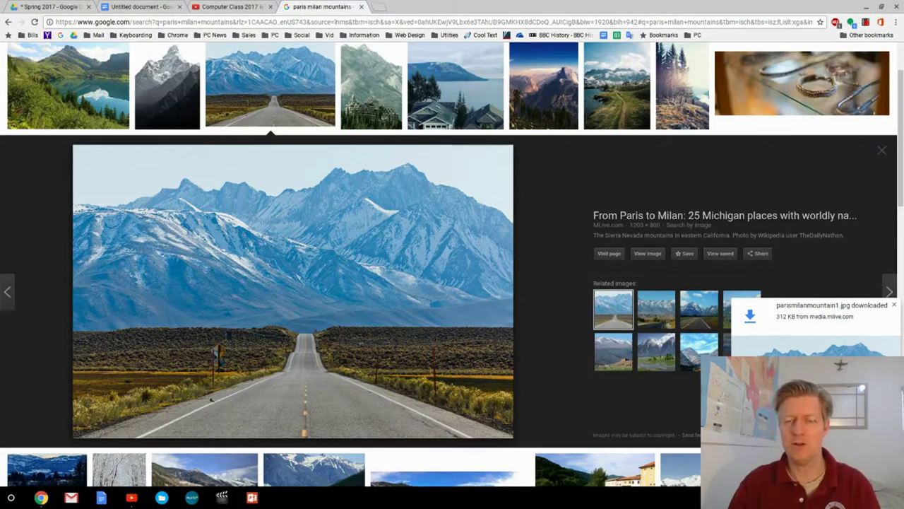
click(895, 308)
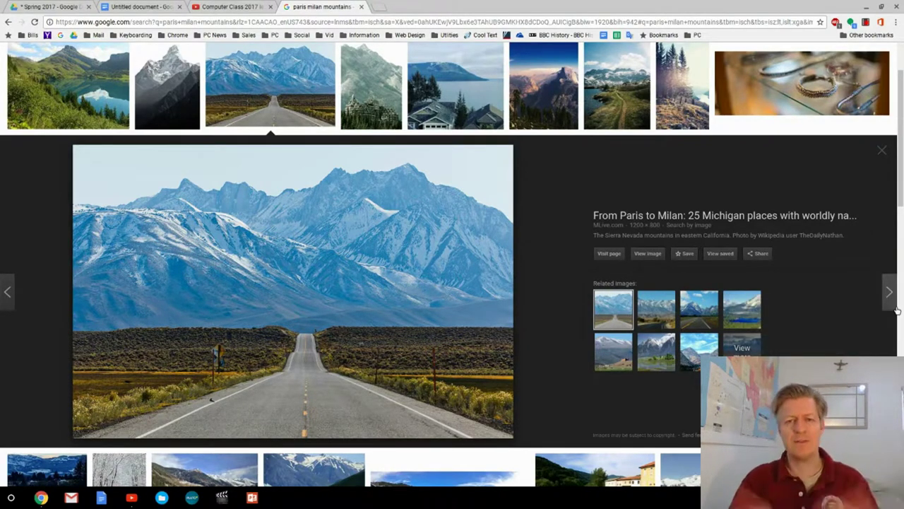
click(882, 152)
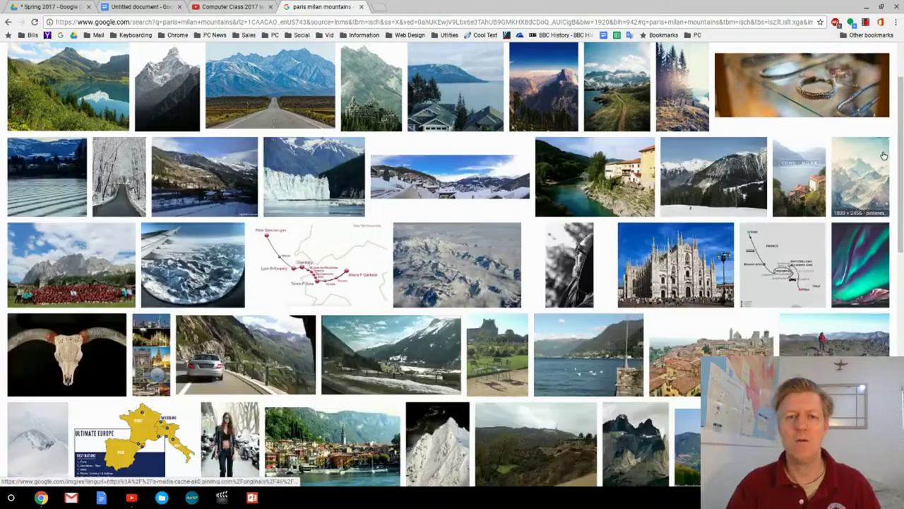
Step: Open Google Photos in a new browser tab
click(380, 8)
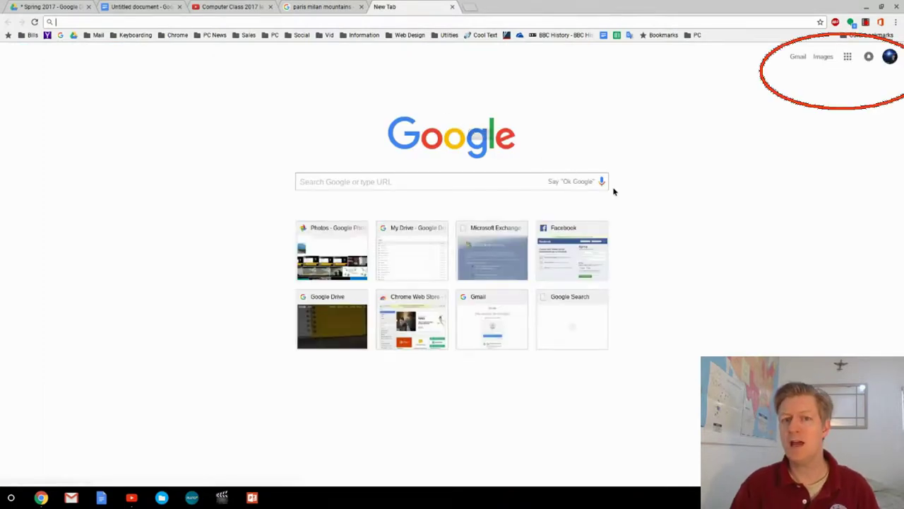
click(847, 59)
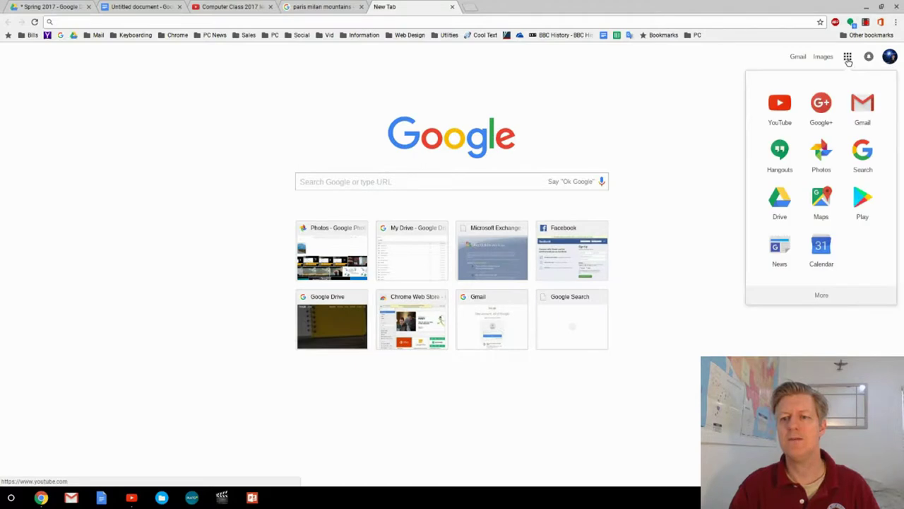
click(827, 159)
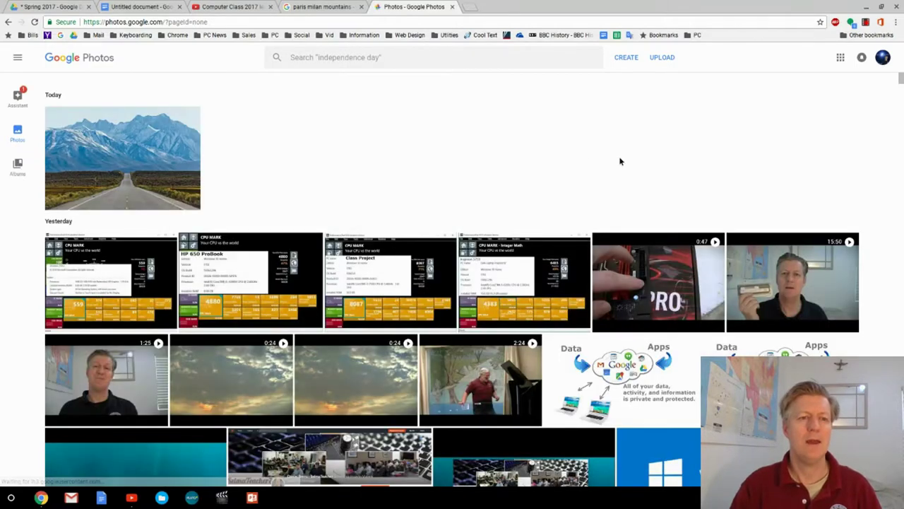
Step: Upload parismilanmountain1.jpg from Downloads to Google Photos and dismiss the upload notice
click(663, 61)
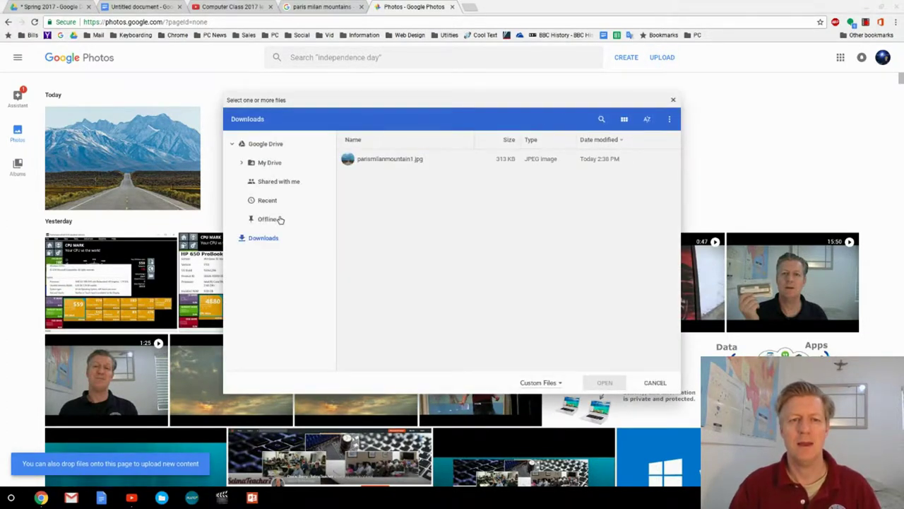
click(368, 161)
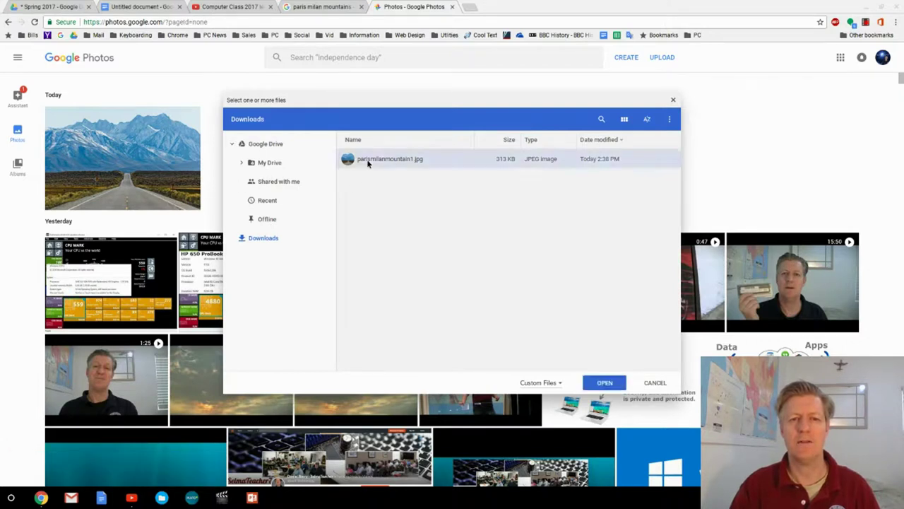
click(611, 385)
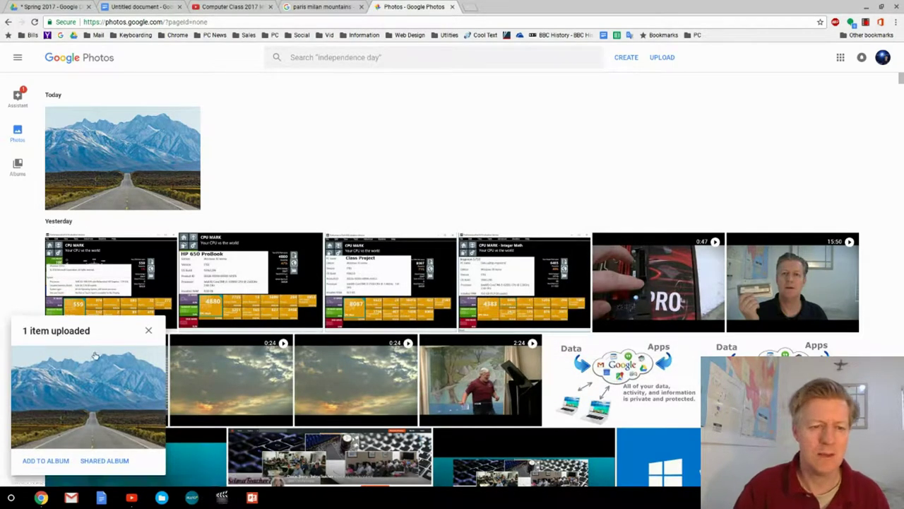
click(149, 331)
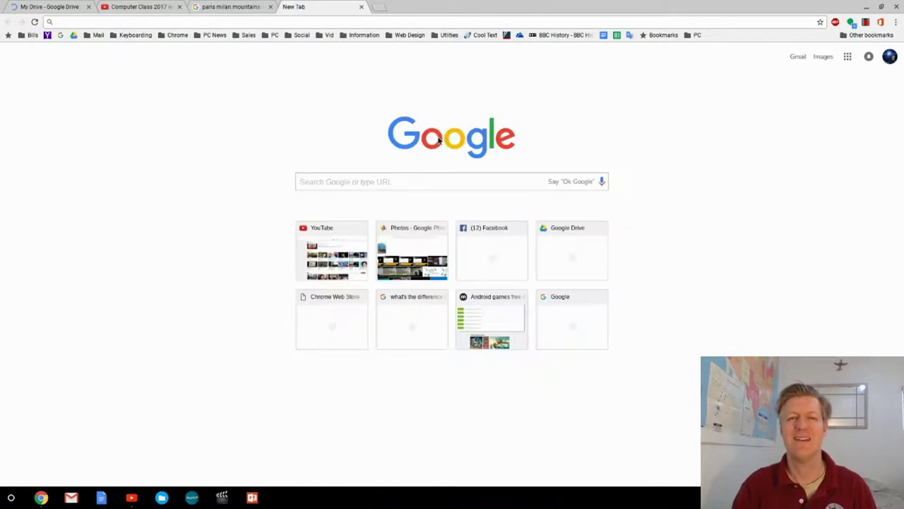
Step: Create a new blank Google Docs document from My Drive in Google Drive
click(49, 7)
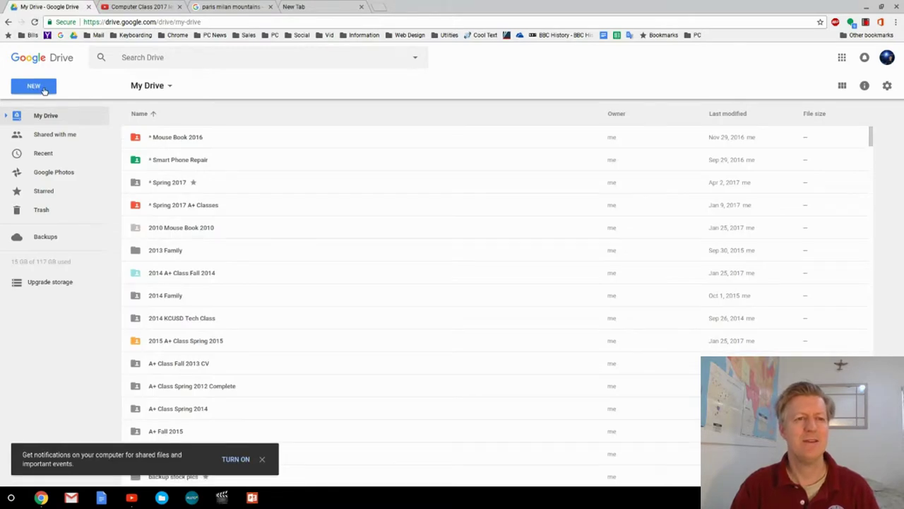
click(44, 90)
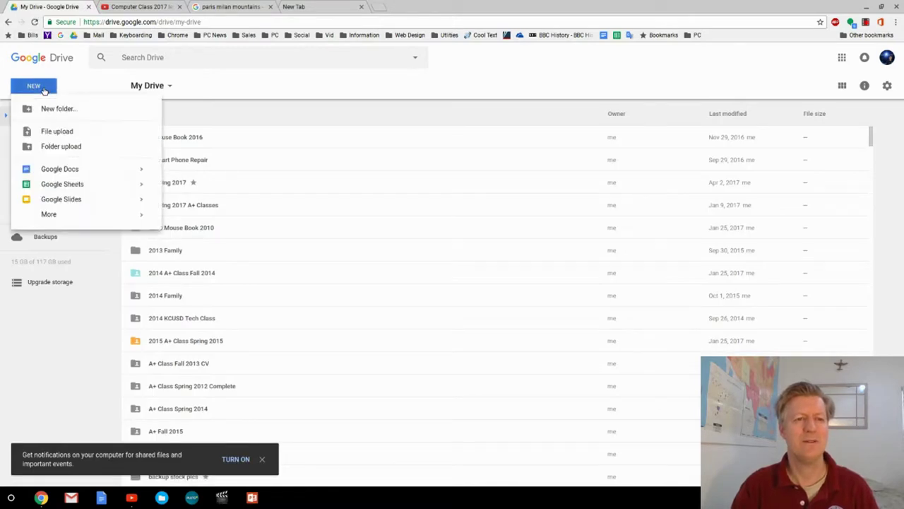
click(58, 171)
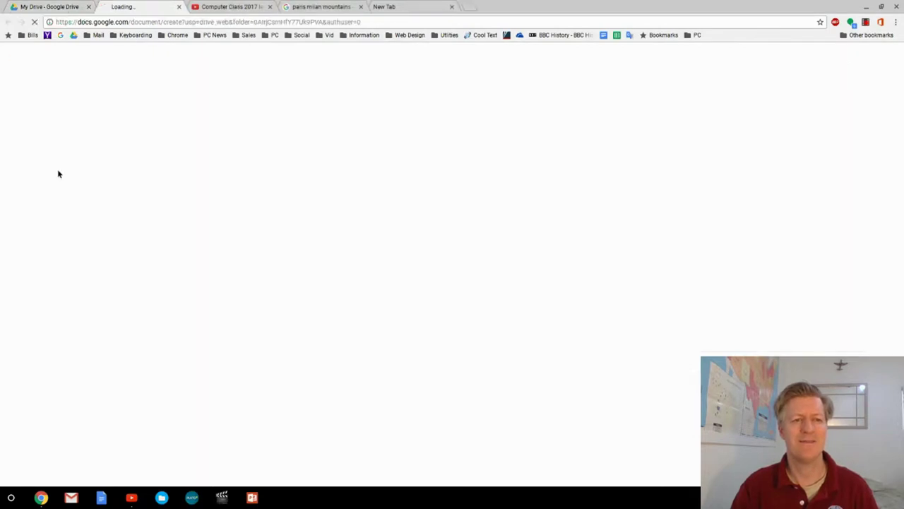
Step: Copy the picture of the stone path through the green valley from the "paris milan mountains" image results
click(304, 8)
scroll(447, 240, up, 1)
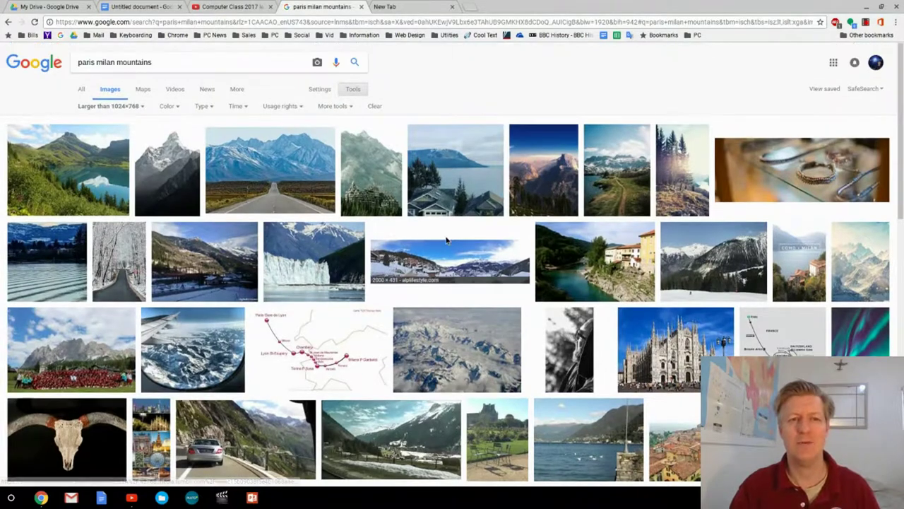
scroll(446, 241, down, 10)
scroll(447, 240, down, 5)
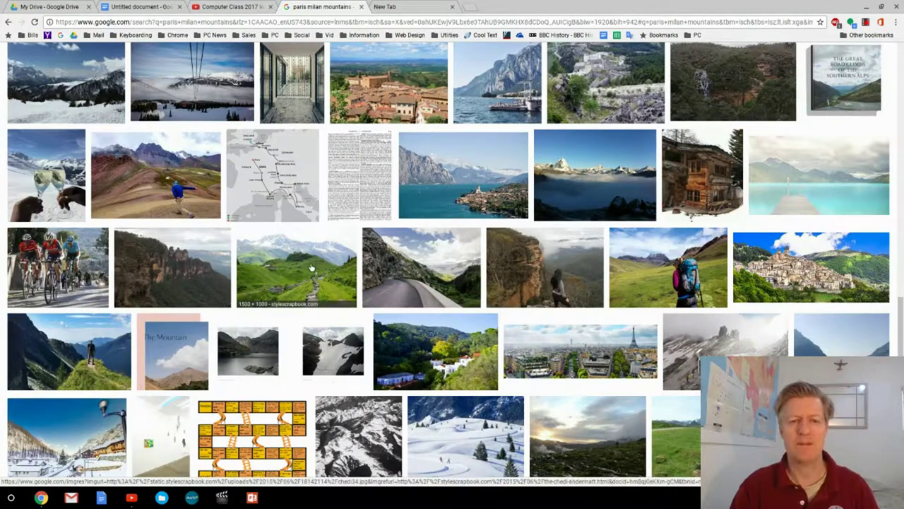
click(310, 269)
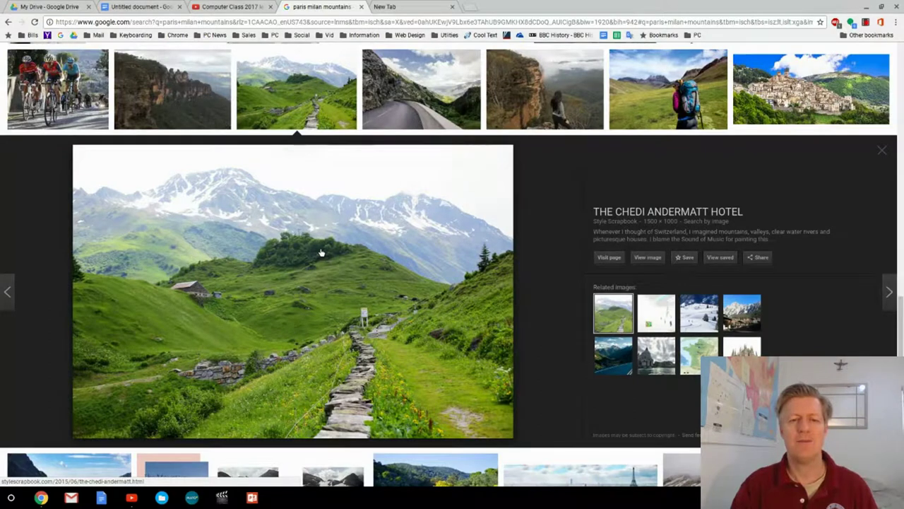
right_click(321, 252)
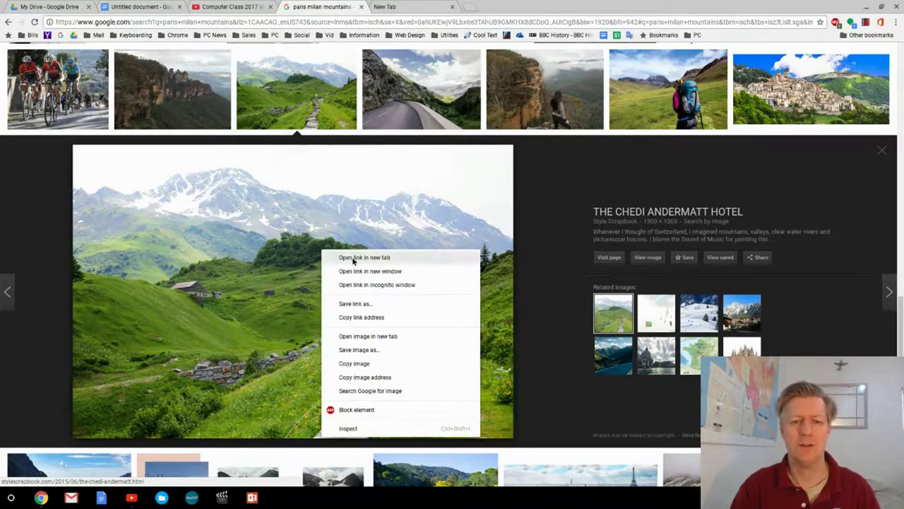
click(356, 363)
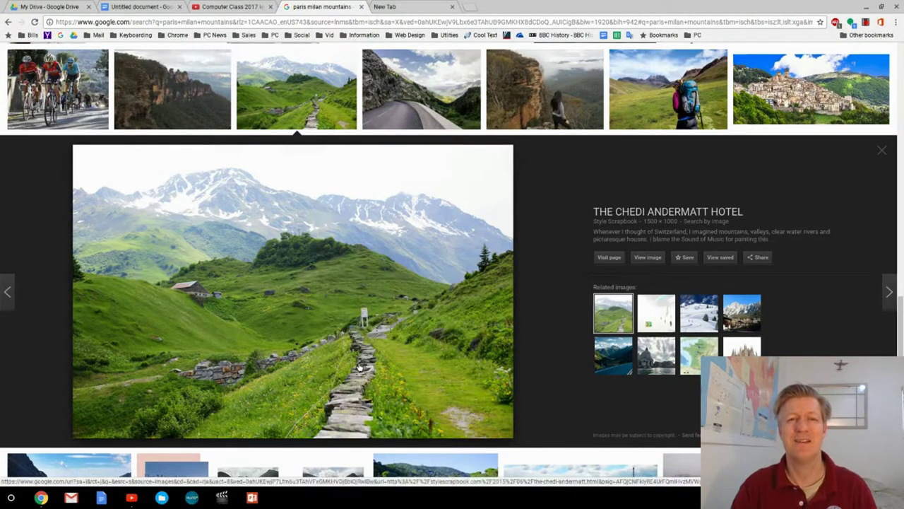
Step: Paste the copied valley picture into the blank untitled document
click(149, 8)
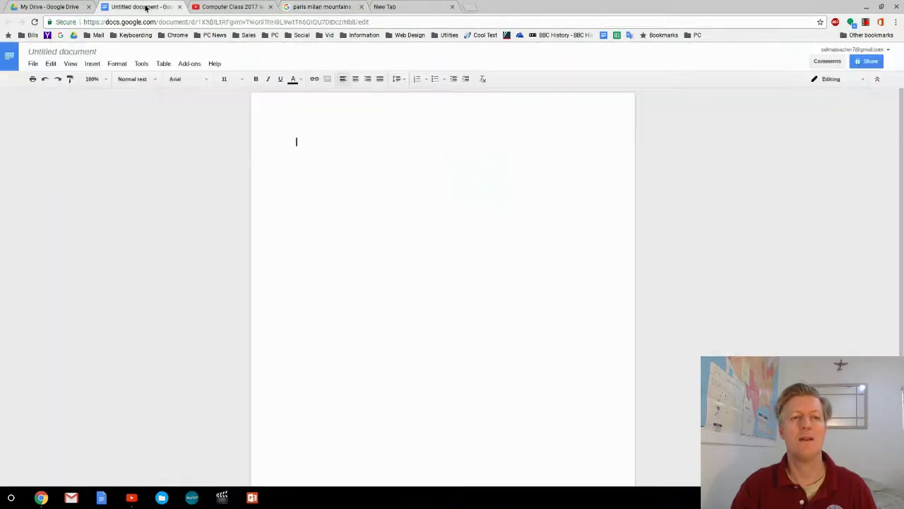
right_click(357, 155)
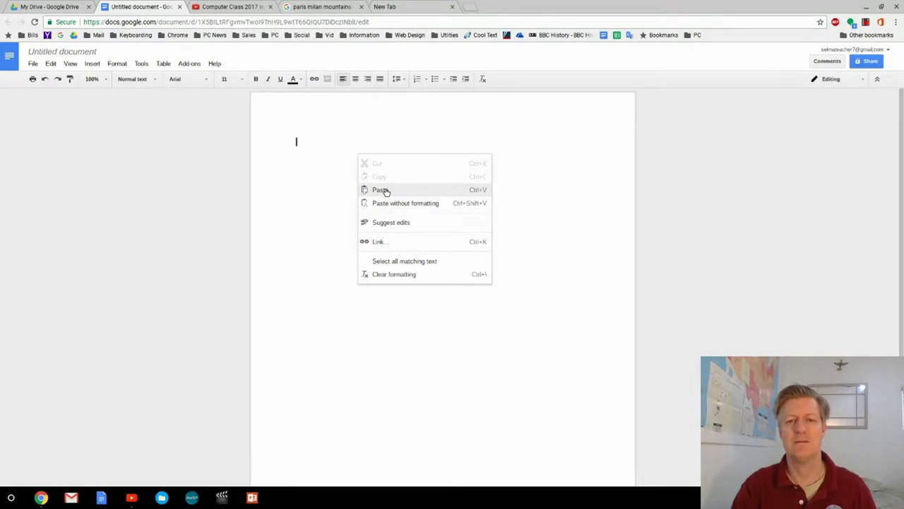
click(383, 190)
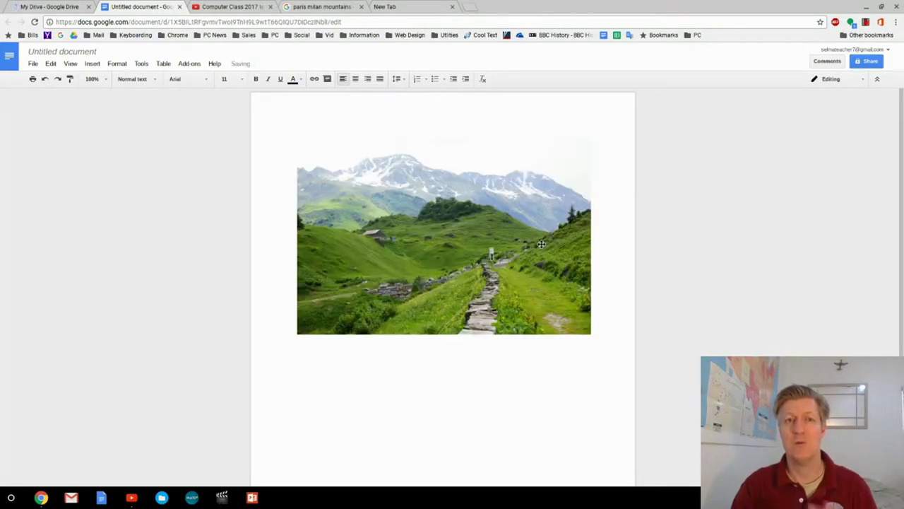
click(590, 344)
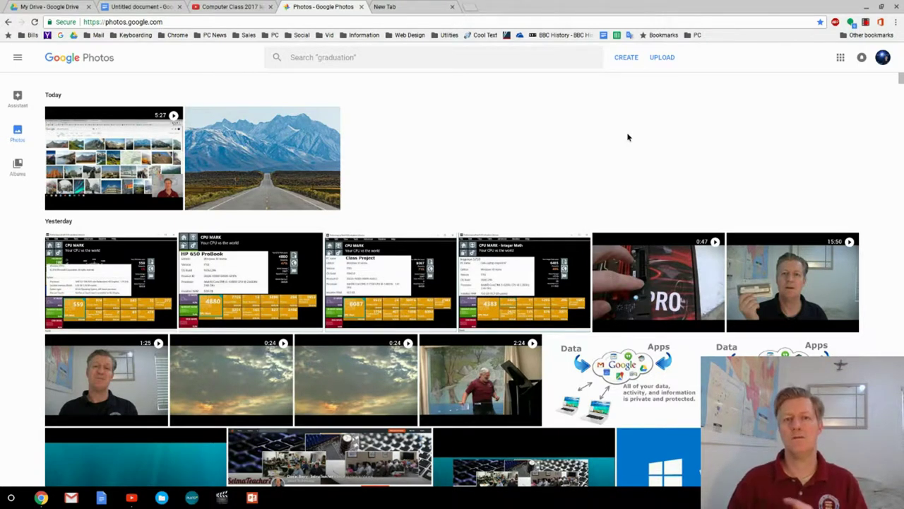
Step: Search Google Photos for "aug 18 2008"
click(373, 58)
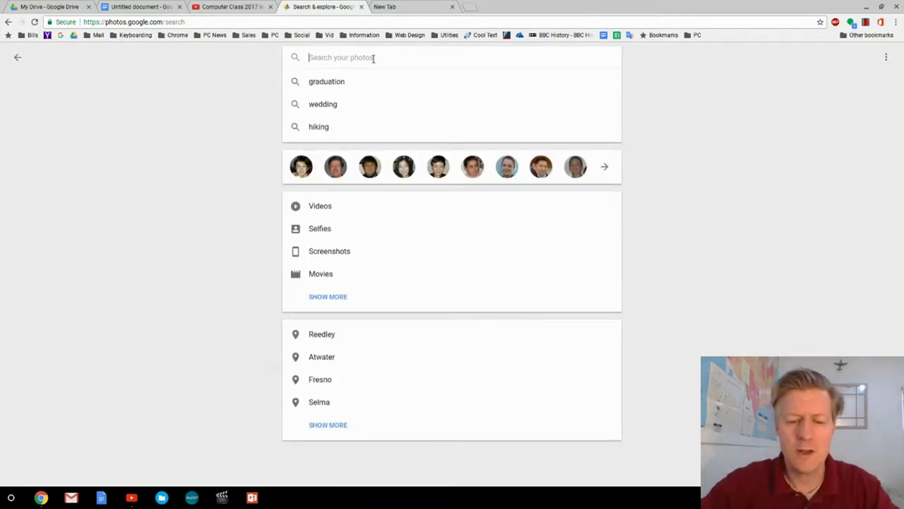
text(aug 1)
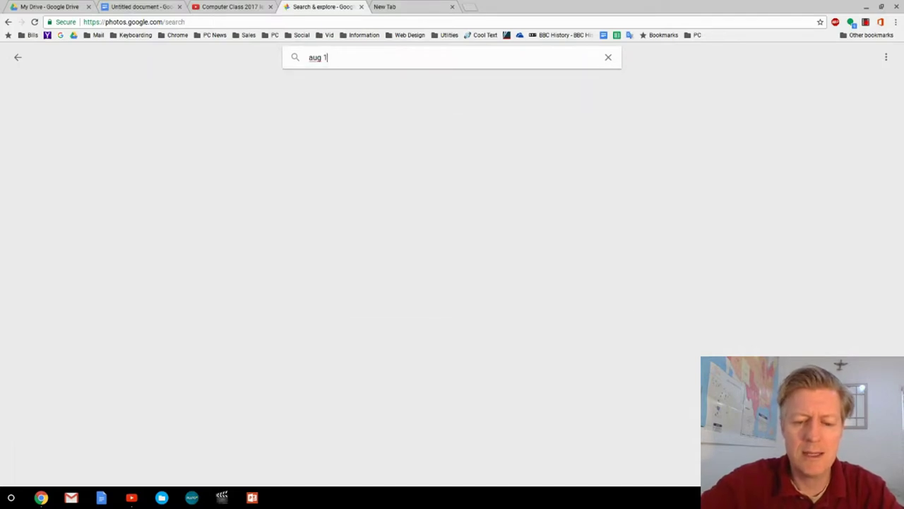
text(8 2008)
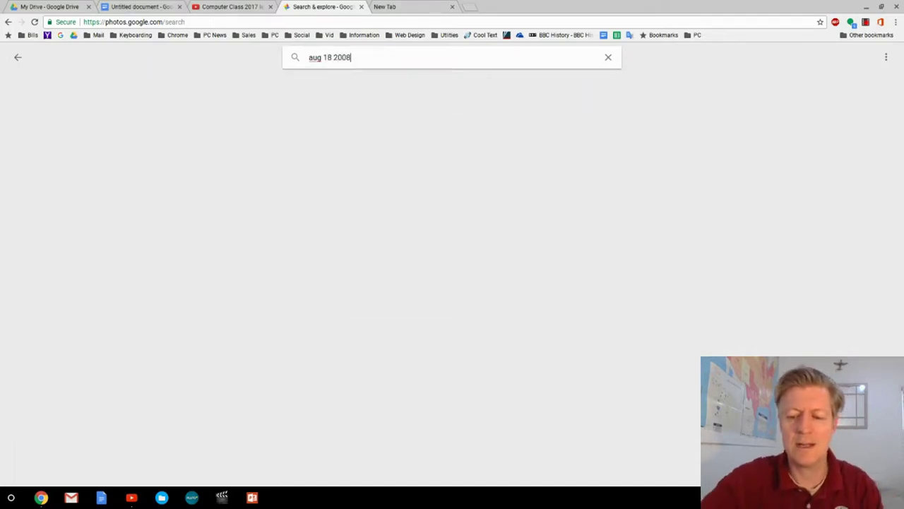
key(Return)
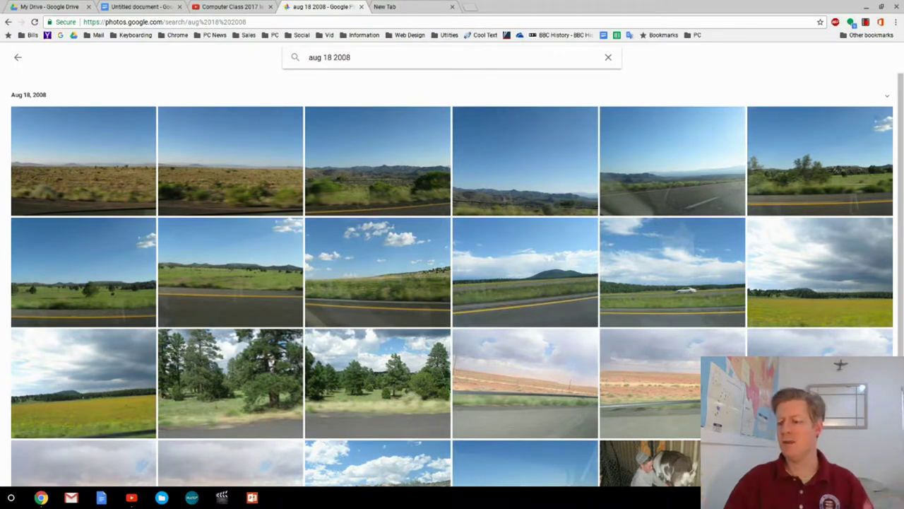
Step: Look through all the photos found for Aug 18, 2008
scroll(439, 176, down, 1)
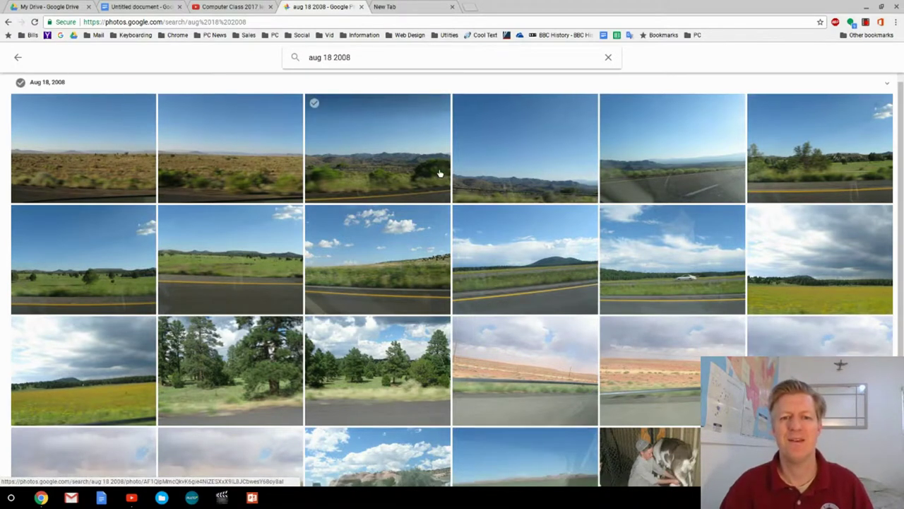
scroll(439, 173, down, 2)
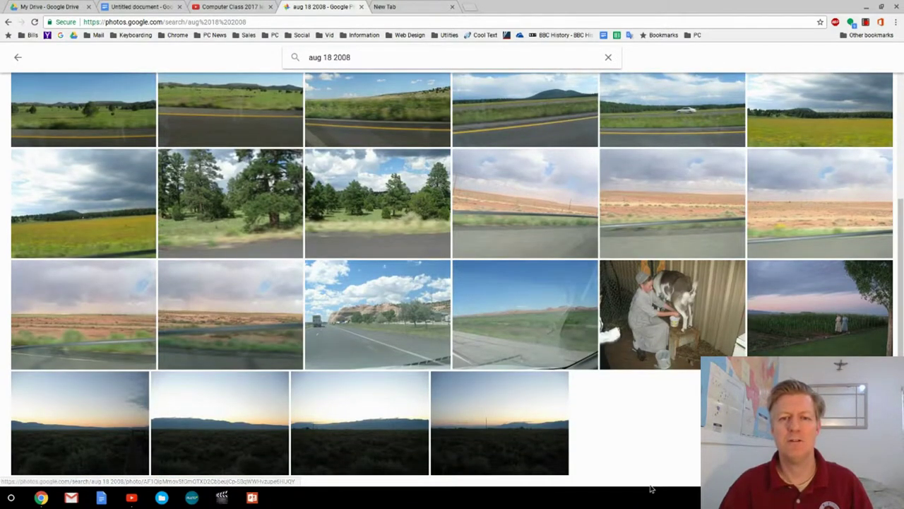
scroll(651, 487, up, 3)
scroll(650, 487, down, 3)
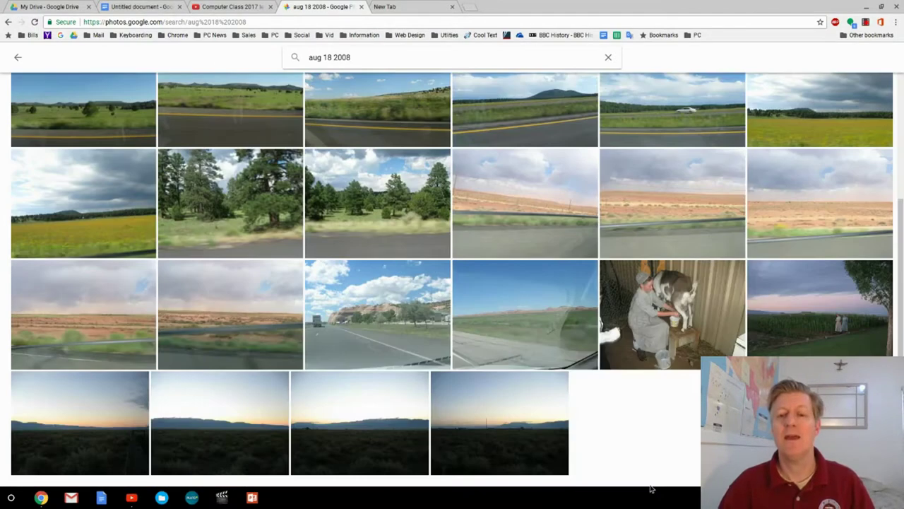
scroll(595, 262, up, 3)
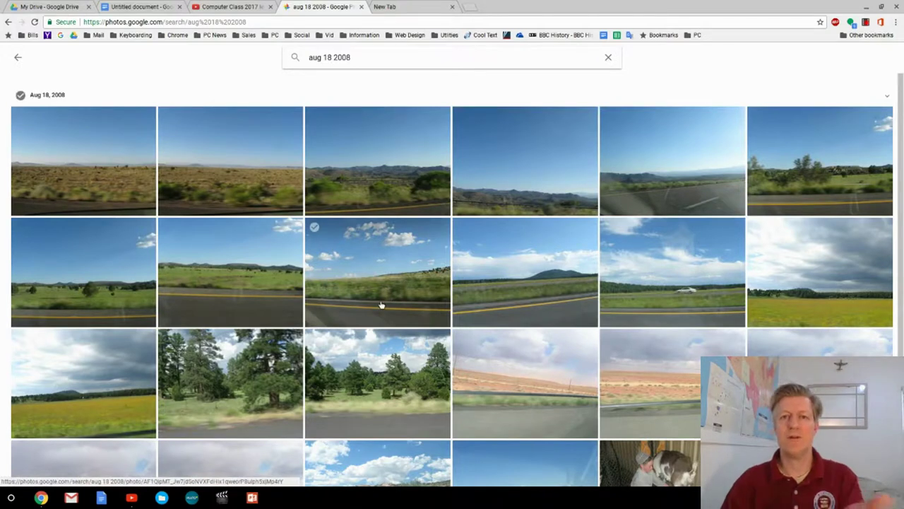
scroll(381, 305, down, 1)
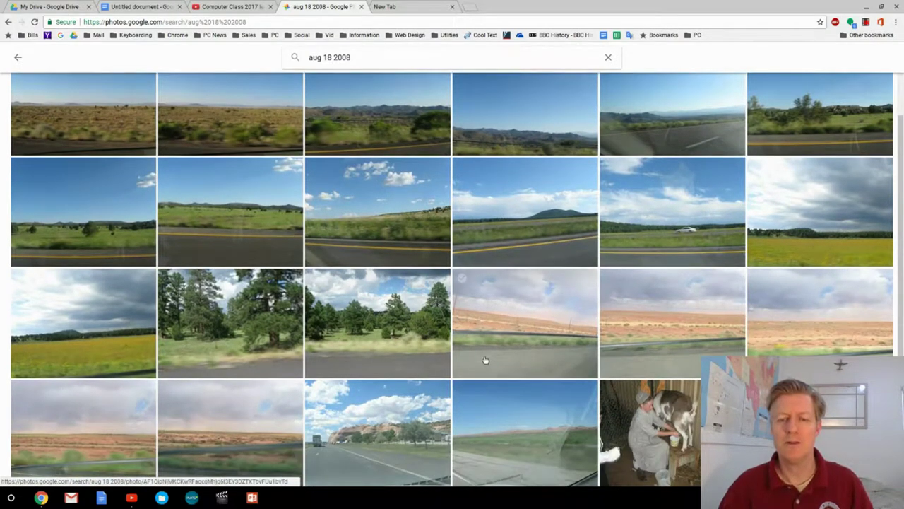
scroll(502, 361, down, 2)
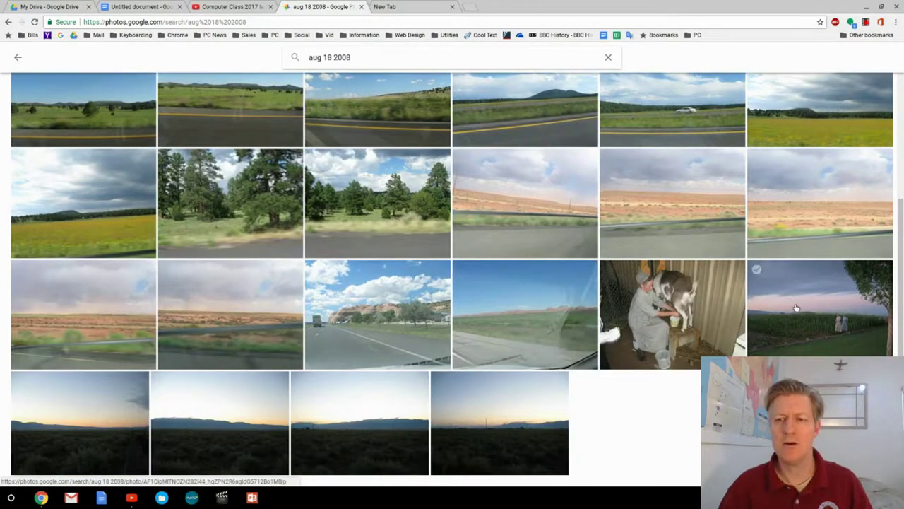
Step: Add the description "many miles of road" to the windshield photo of red cliffs beyond a green plain, and close its info
click(515, 312)
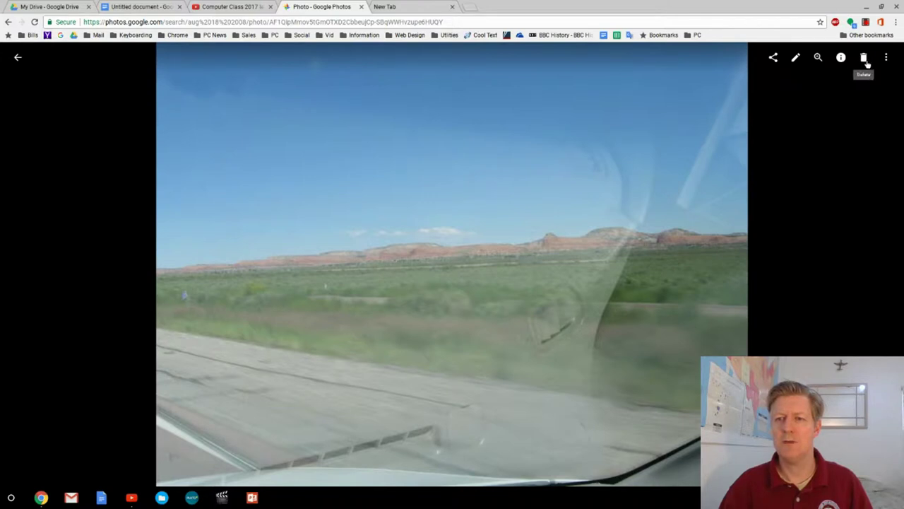
click(841, 58)
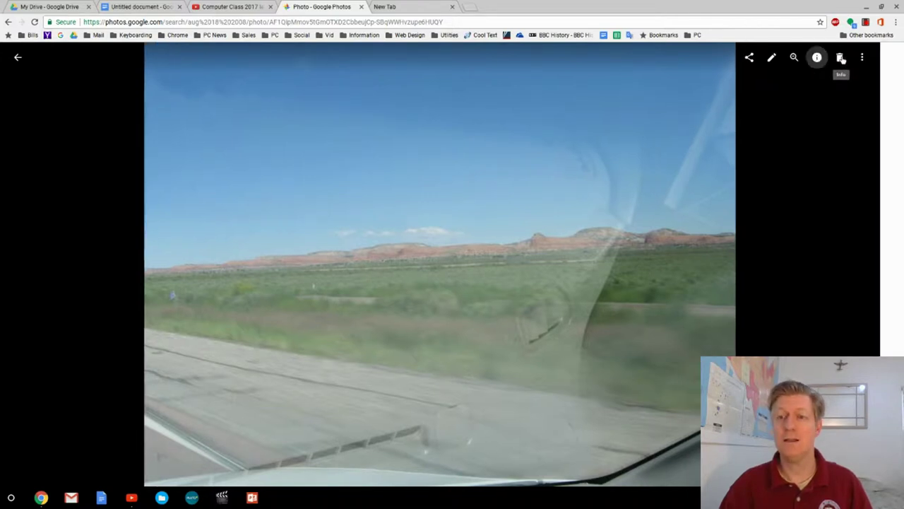
click(770, 87)
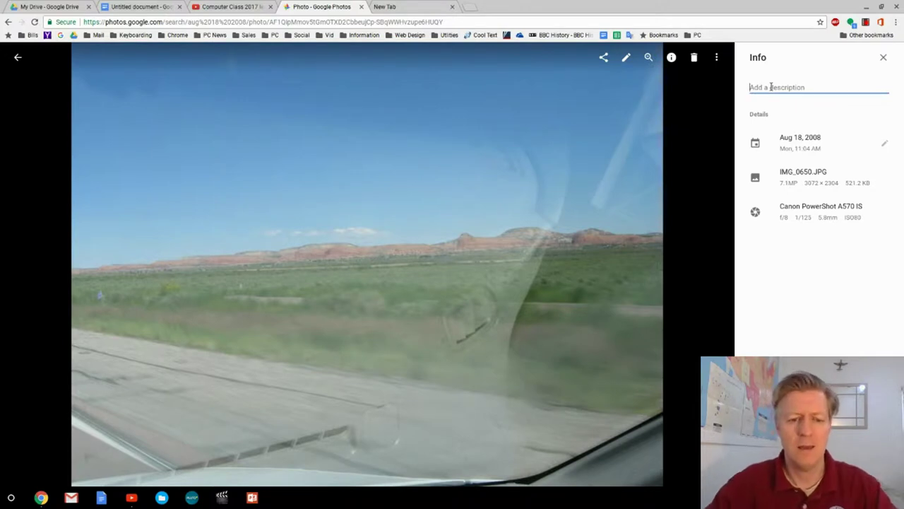
text(many mi)
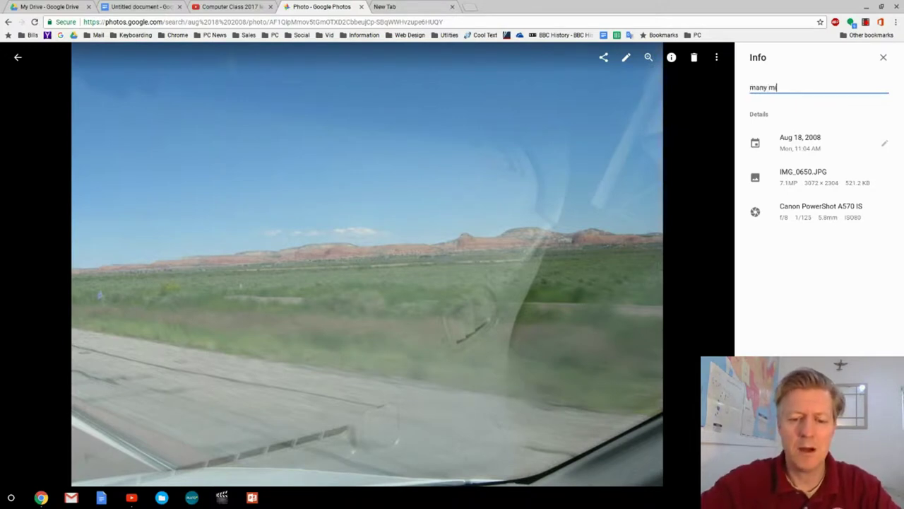
text(les o)
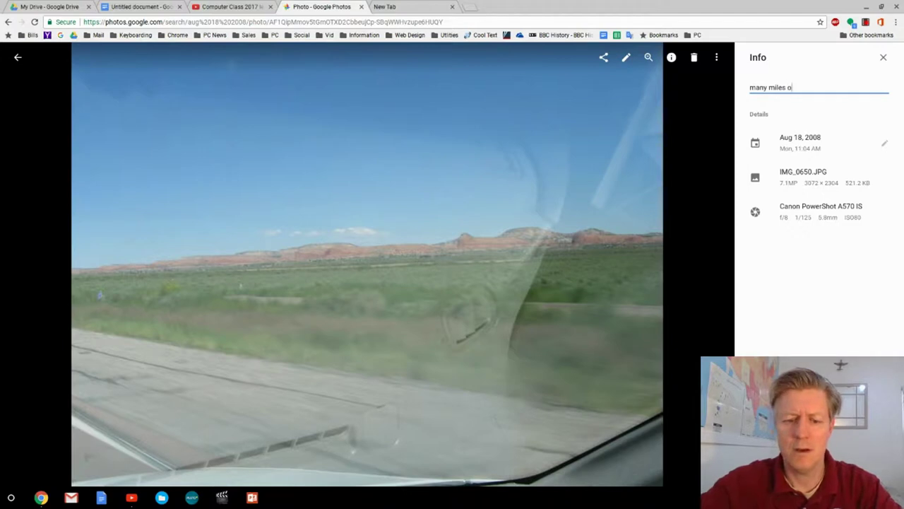
text(f road)
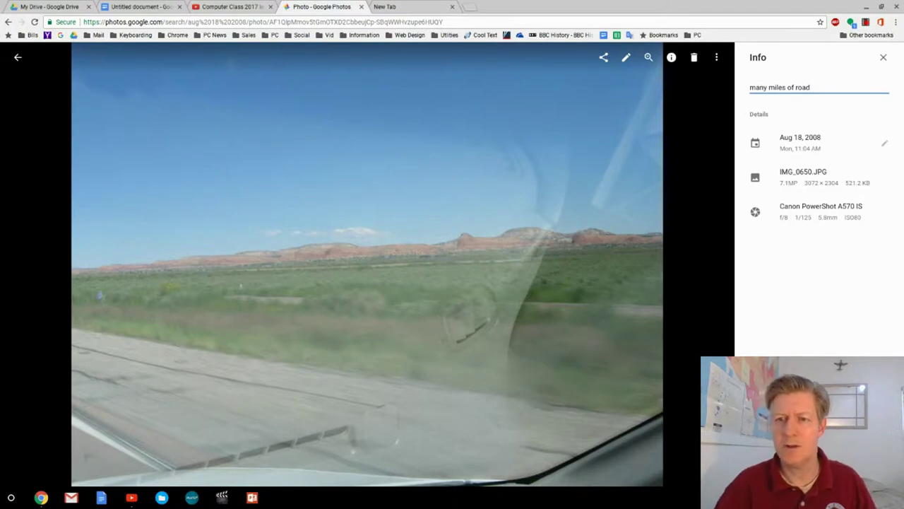
click(883, 60)
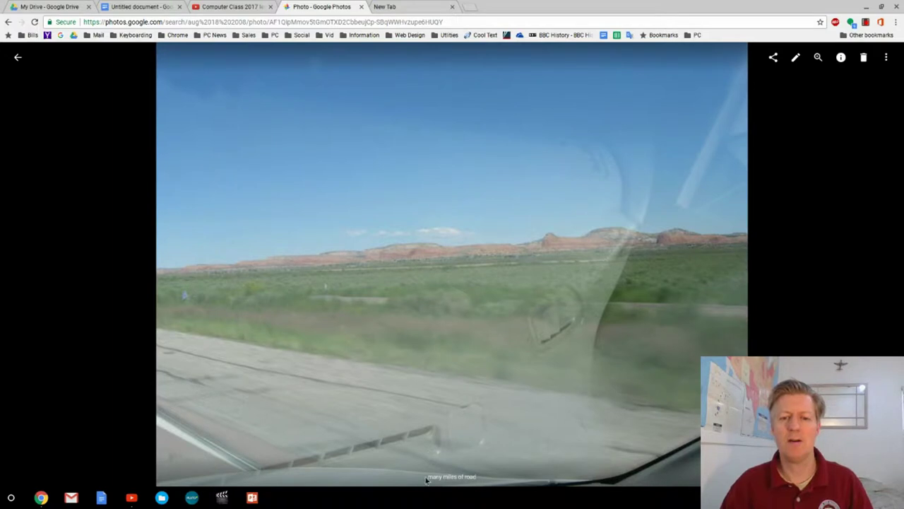
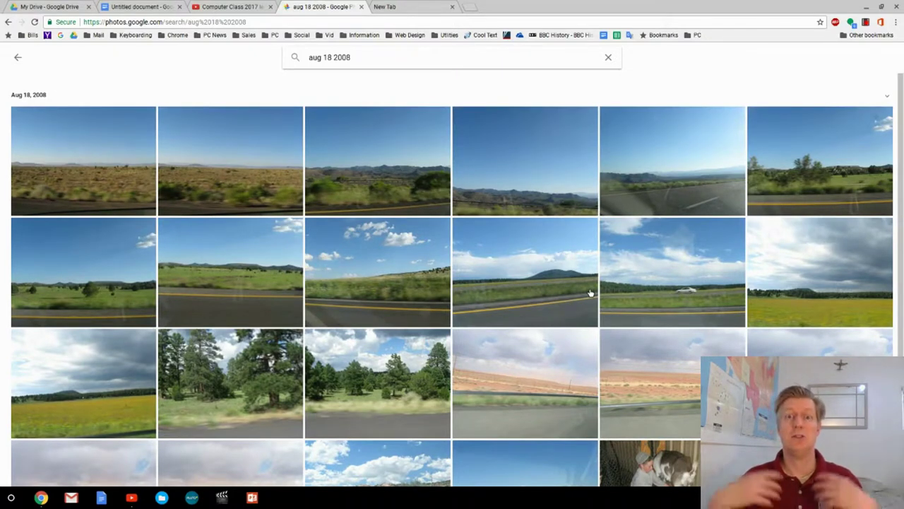
Step: Select all the photos dated Aug 18, 2008 at once and check the selection through to the last row
mouse_move(19, 96)
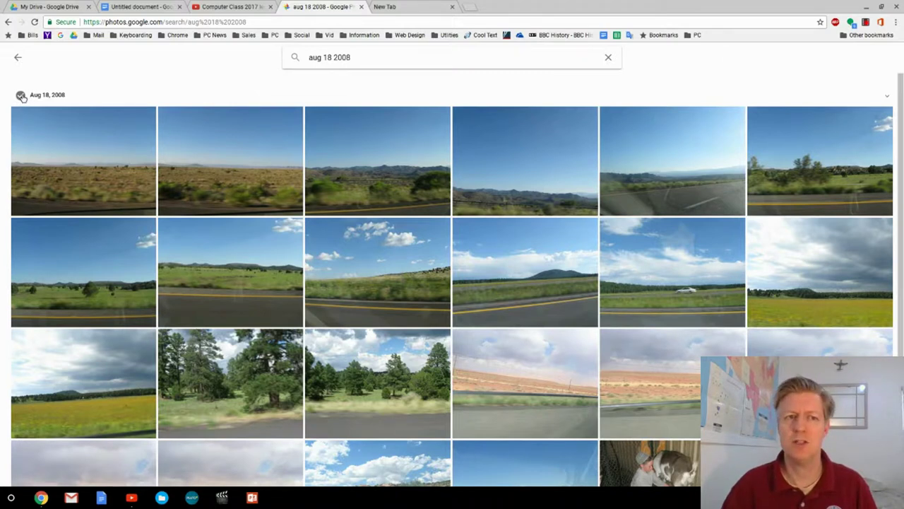
click(20, 96)
scroll(544, 164, down, 3)
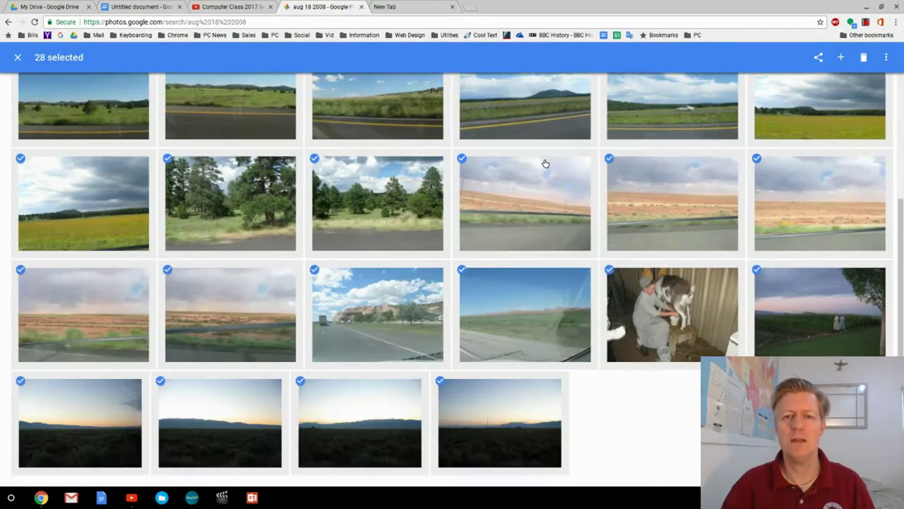
scroll(545, 164, up, 3)
scroll(545, 163, down, 3)
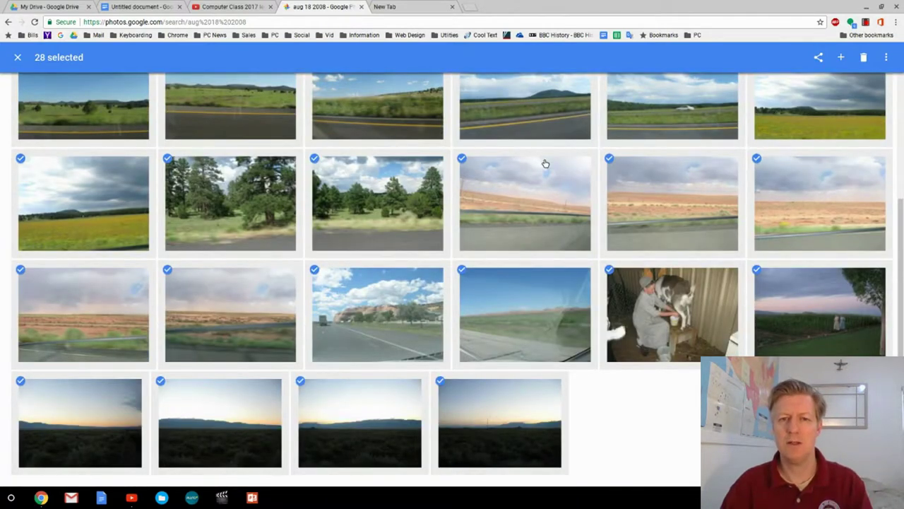
scroll(545, 164, up, 3)
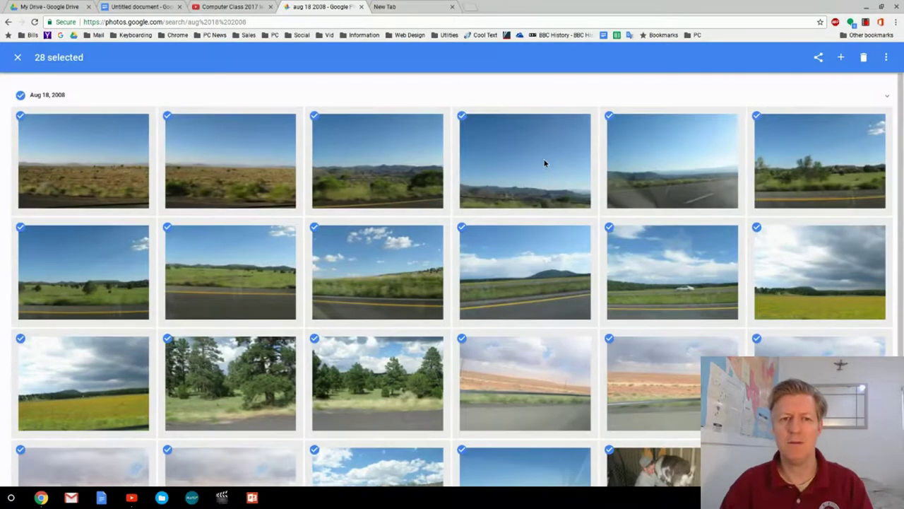
Step: Exclude the third photo from the selection, then open the sharing options for the remaining photos and close them without sharing
click(315, 117)
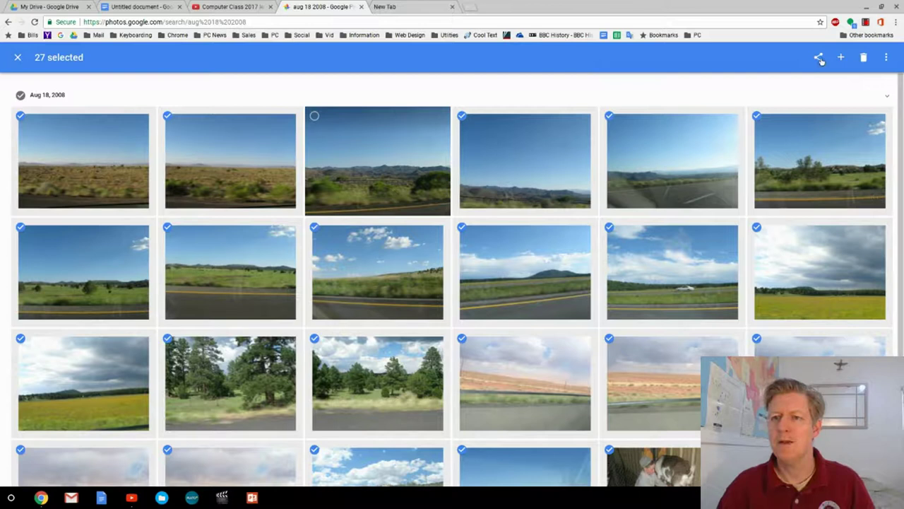
click(818, 60)
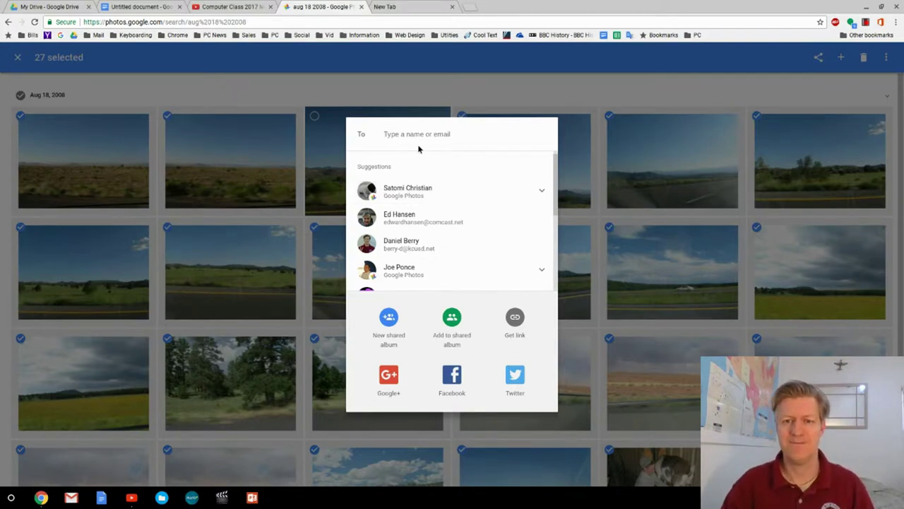
click(591, 83)
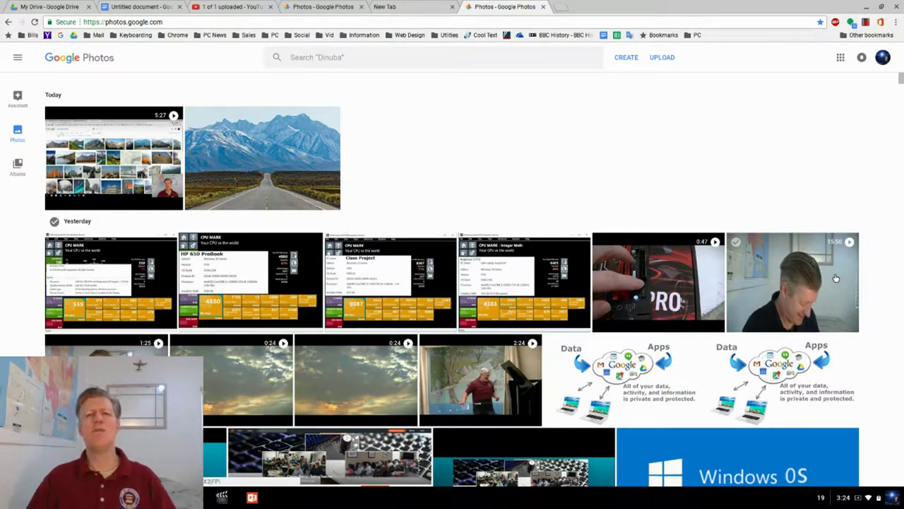
Step: Search Google Photos for "April 12"
click(355, 57)
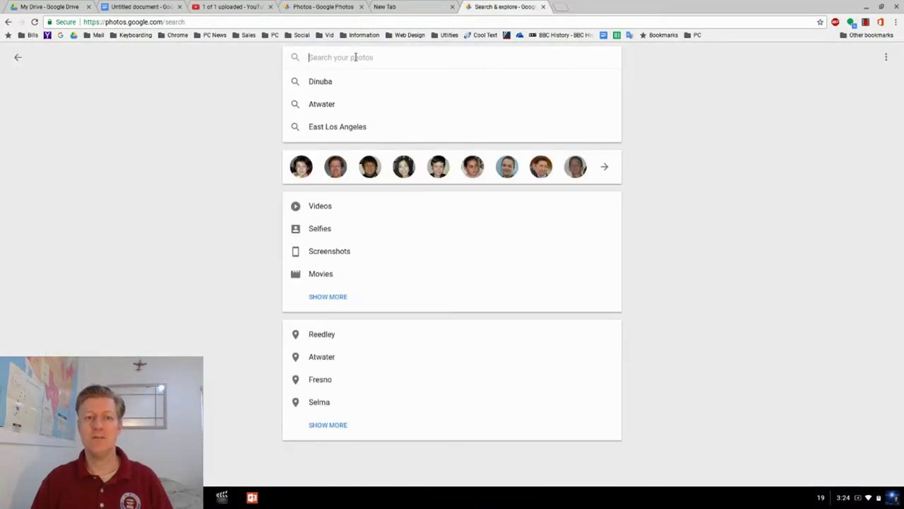
text(a)
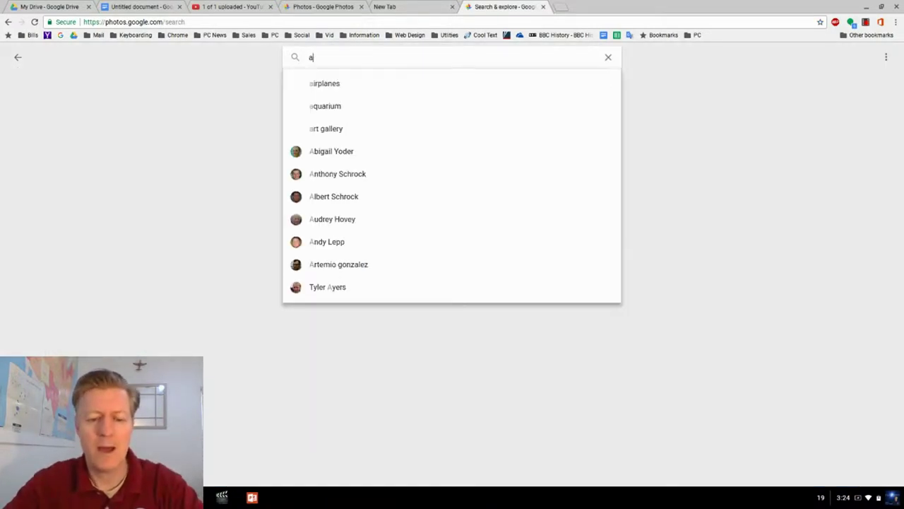
key(BackSpace)
text(April 12)
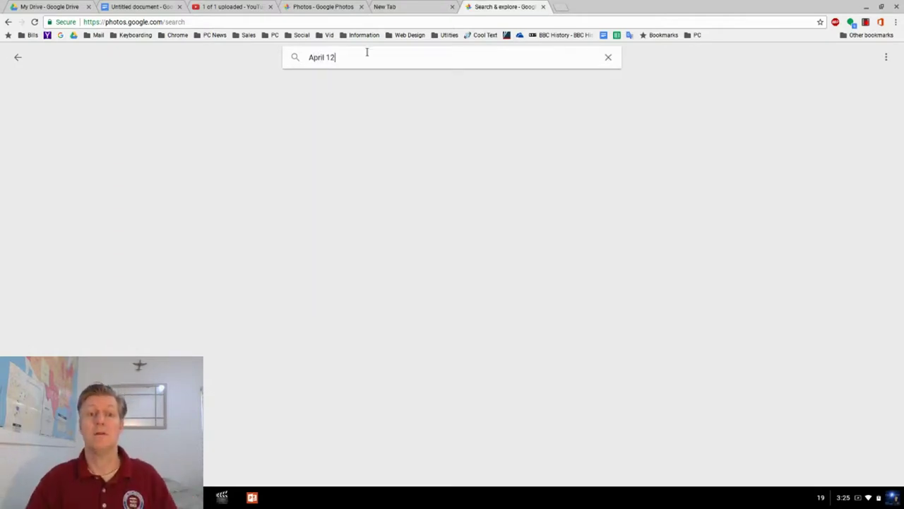
key(Return)
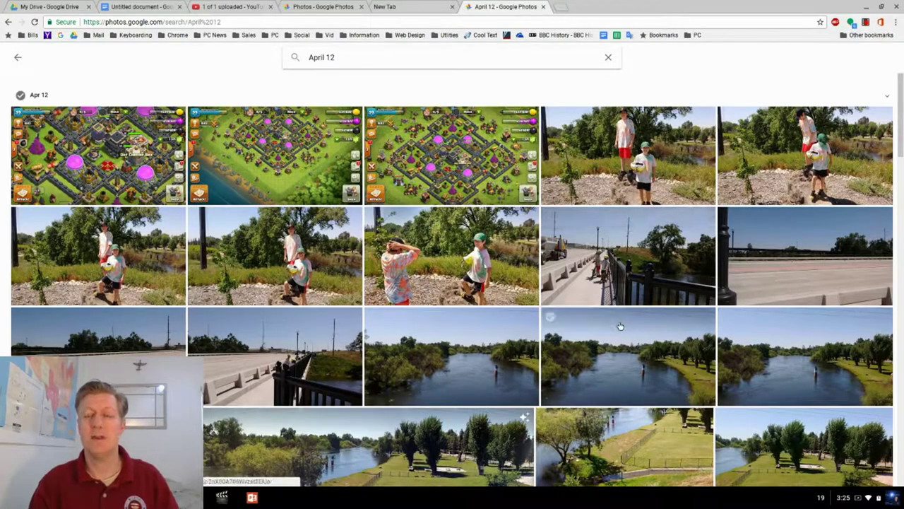
Step: Open the first river photo among the Apr 12 results and show its info
scroll(622, 325, down, 1)
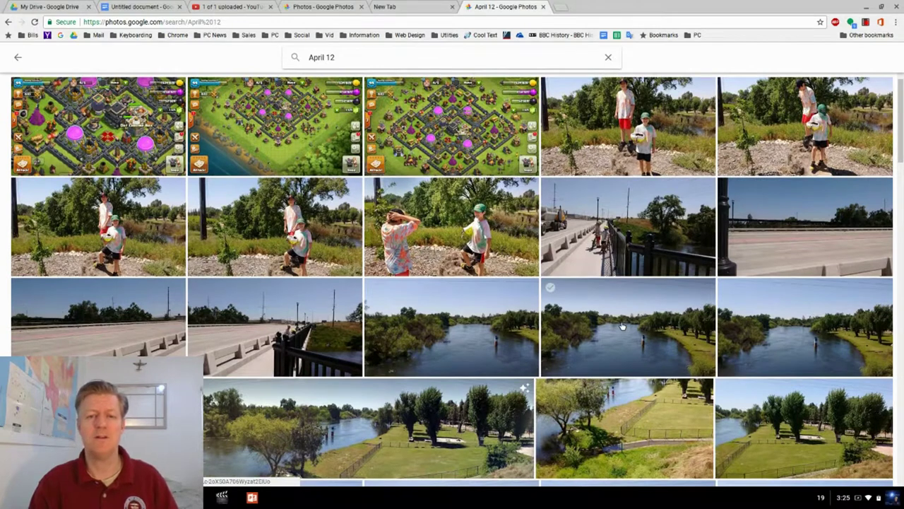
scroll(622, 325, down, 1)
click(477, 300)
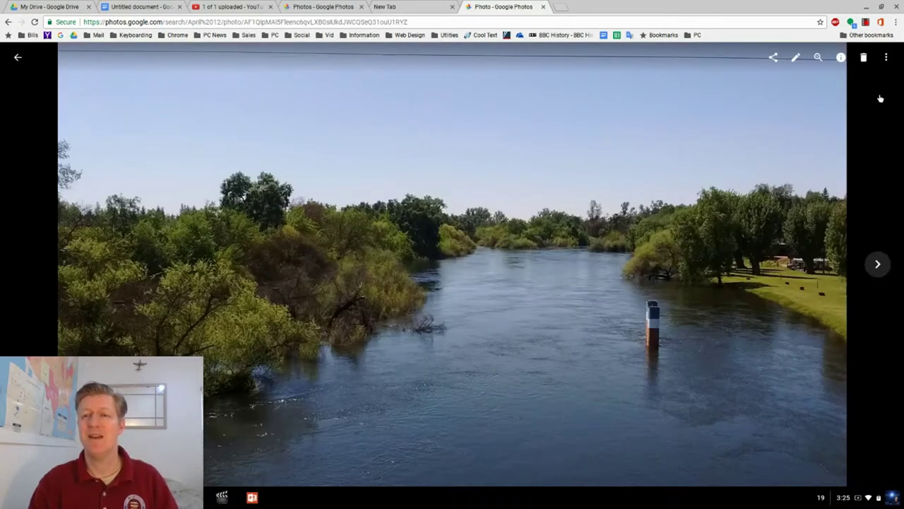
click(840, 59)
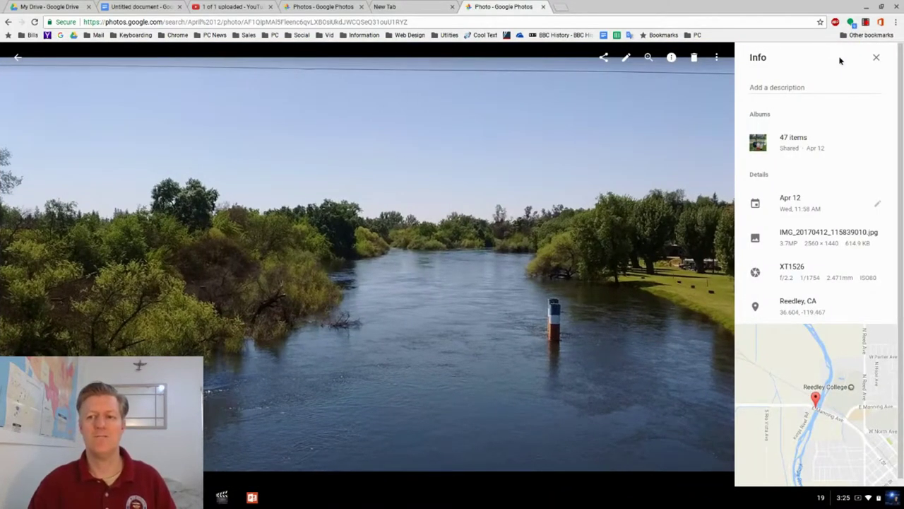